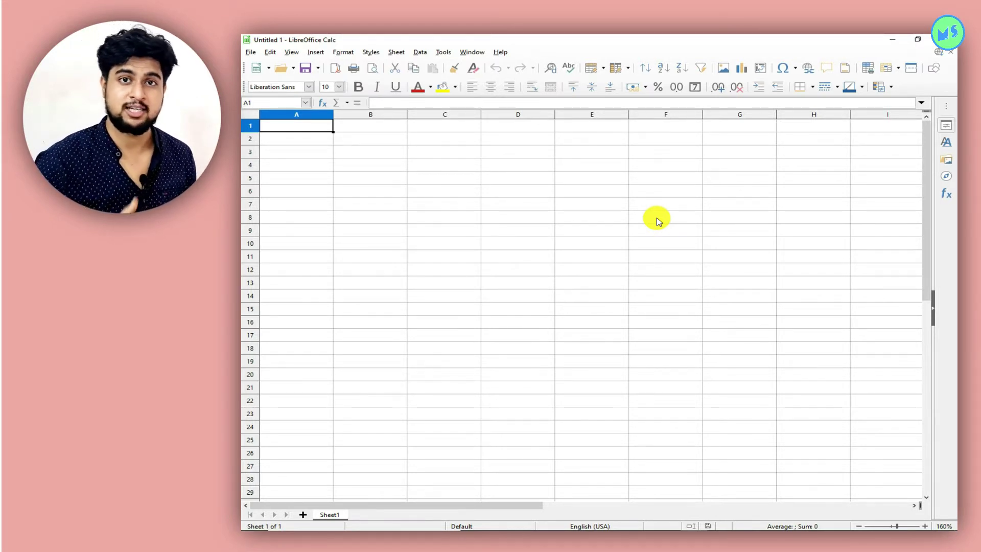
Enter a first name in cell A2 and the number 123 in cell A3.
left_click(301, 139)
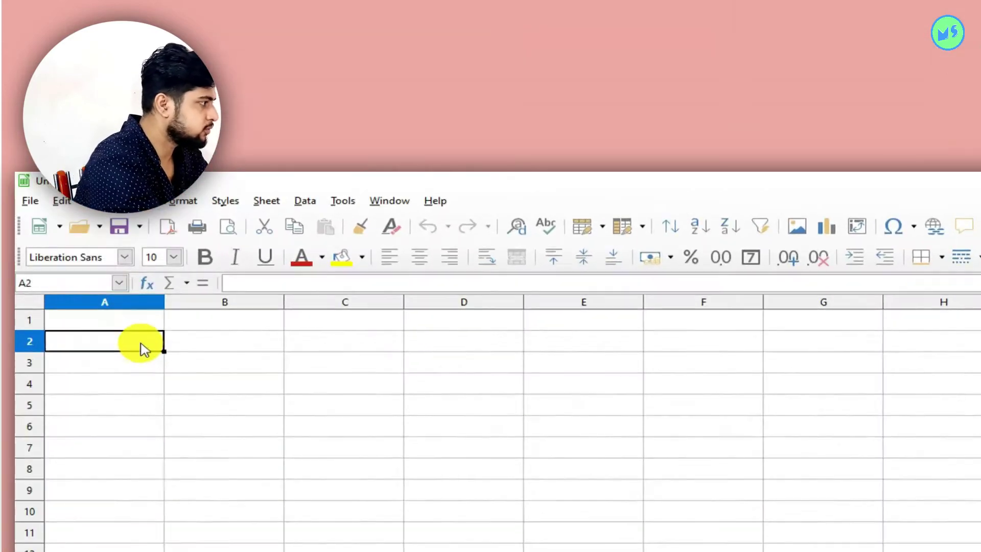
type("aman")
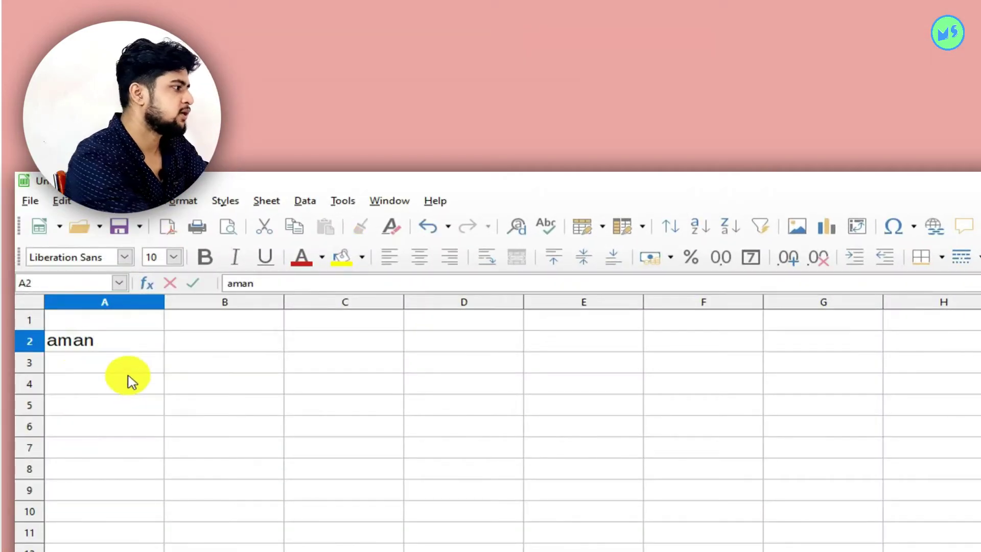
key("Return")
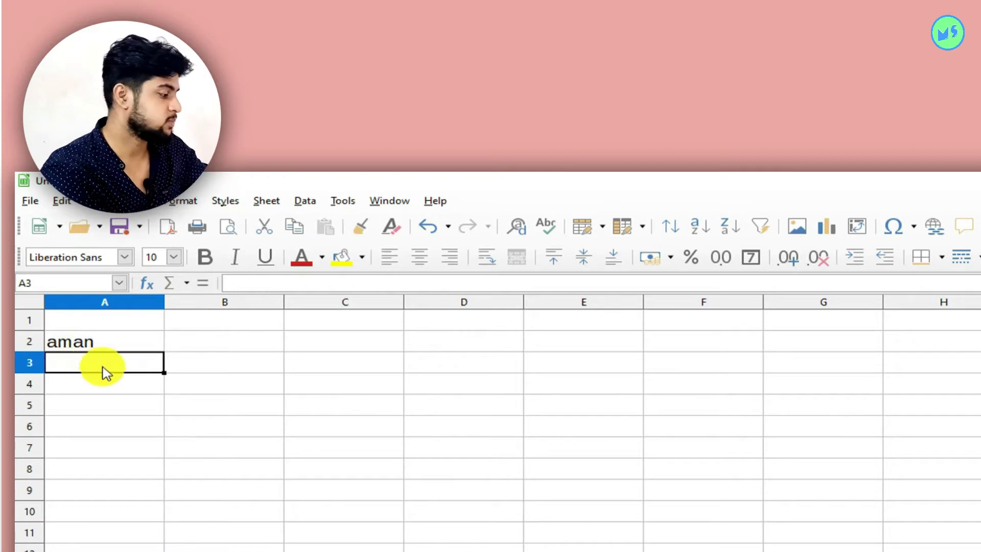
type("123")
Enter the mixed symbol and number text ^%&^%12 in cell B7.
left_click(223, 452)
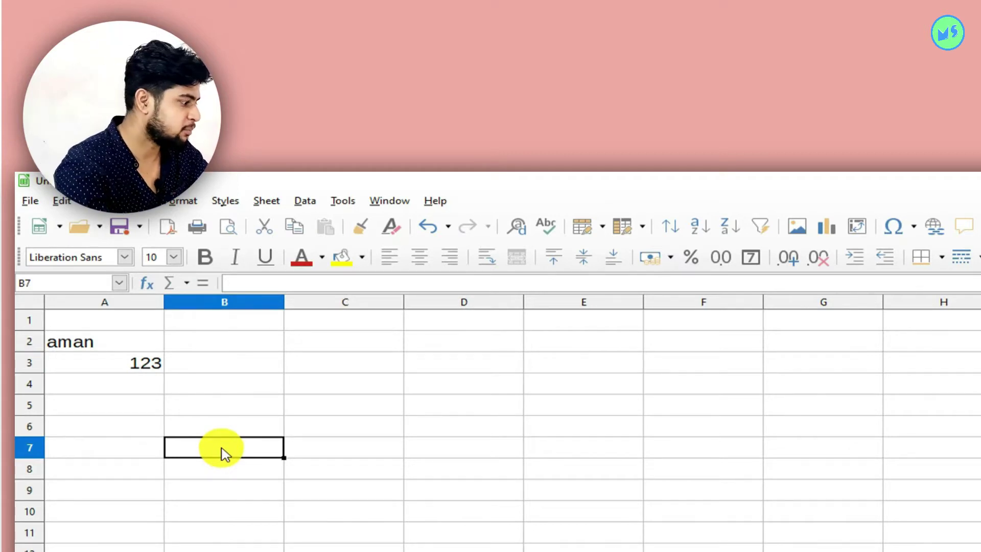
type("2")
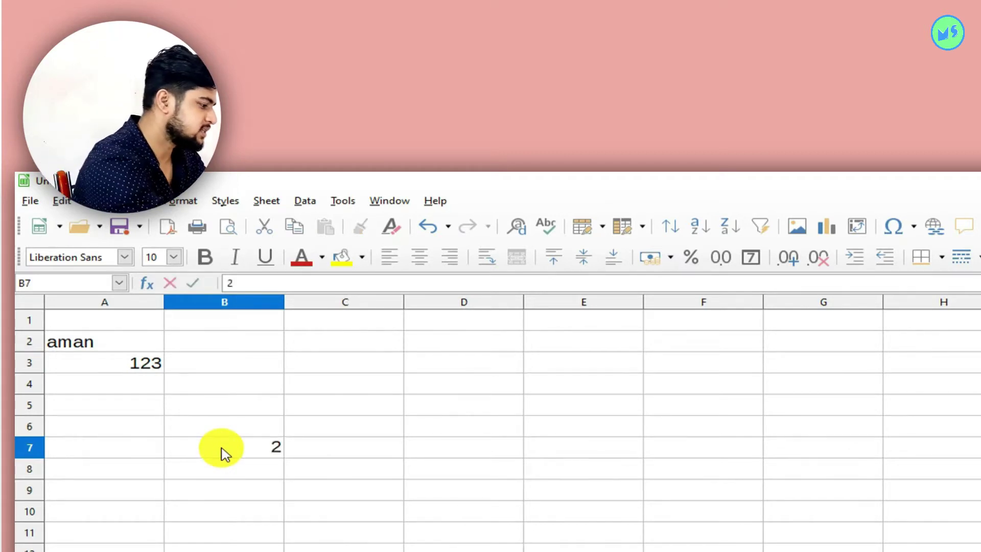
key("BackSpace")
type("^%&^%")
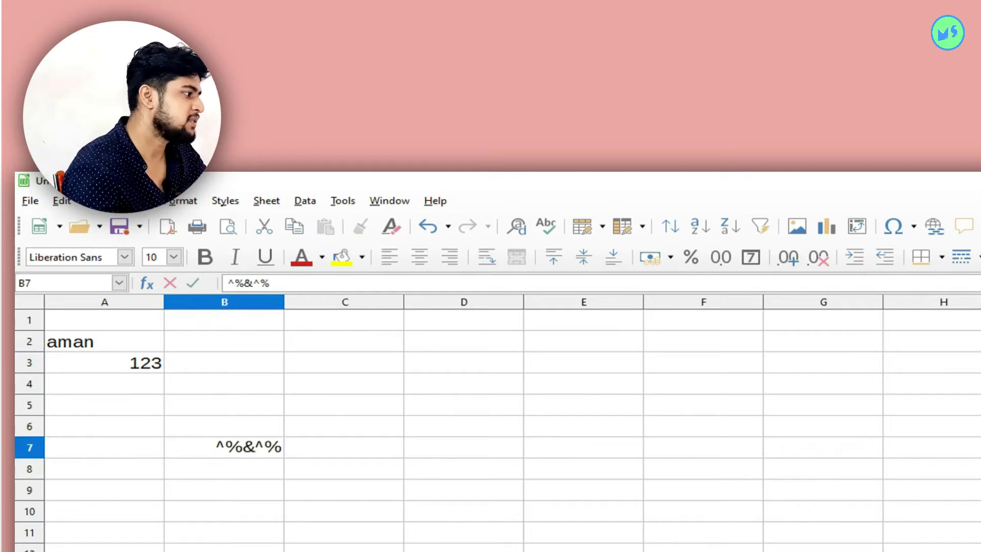
type("12")
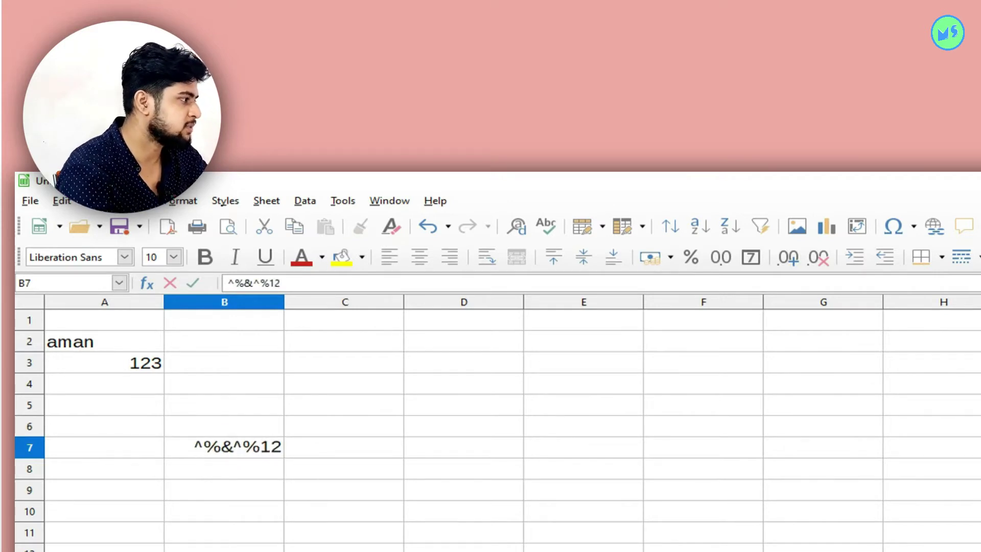
left_click(583, 551)
left_click(244, 449)
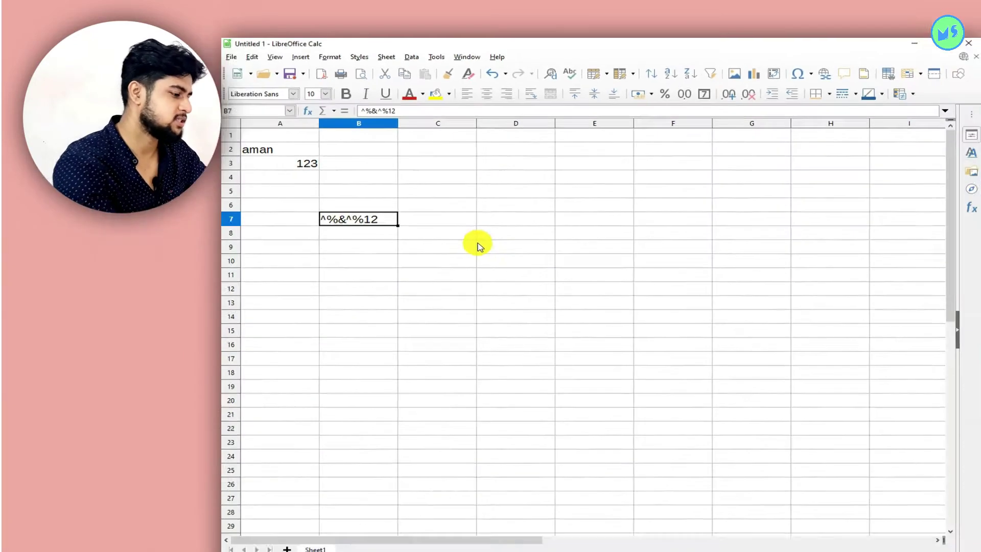
Clear the contents of the whole sheet and enter 041215 with its leading zero in cell A3.
key("ctrl+a")
key("Delete")
left_click(312, 147)
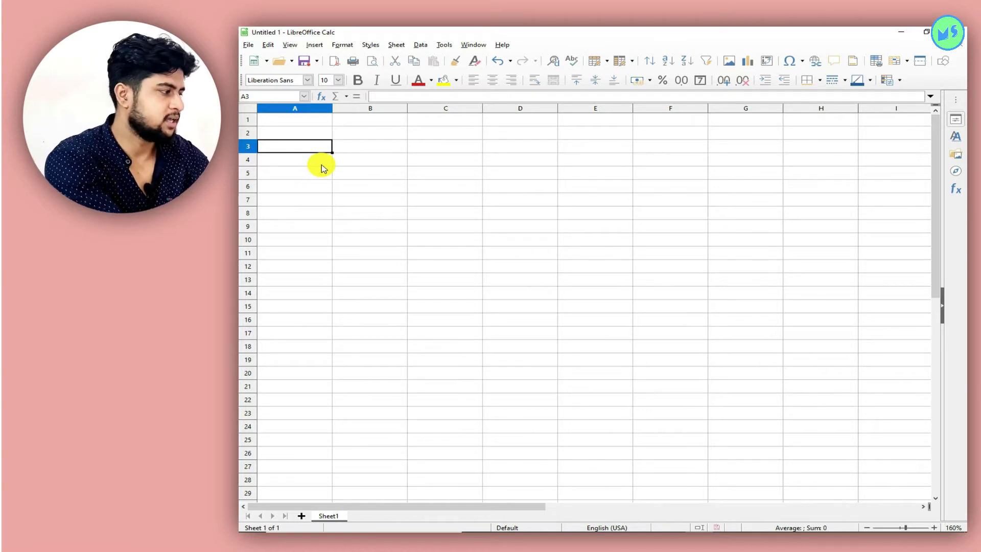
type("0")
type("41215")
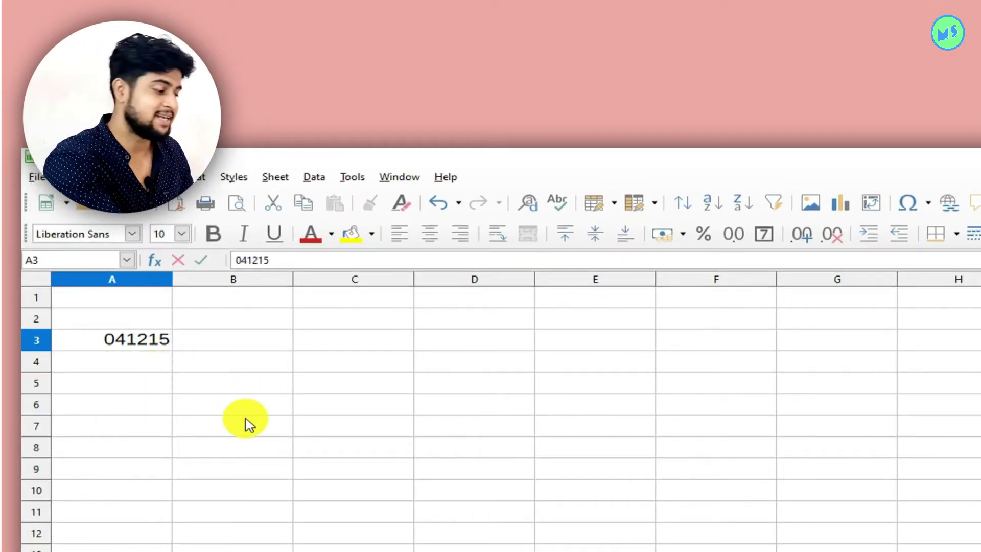
key("Return")
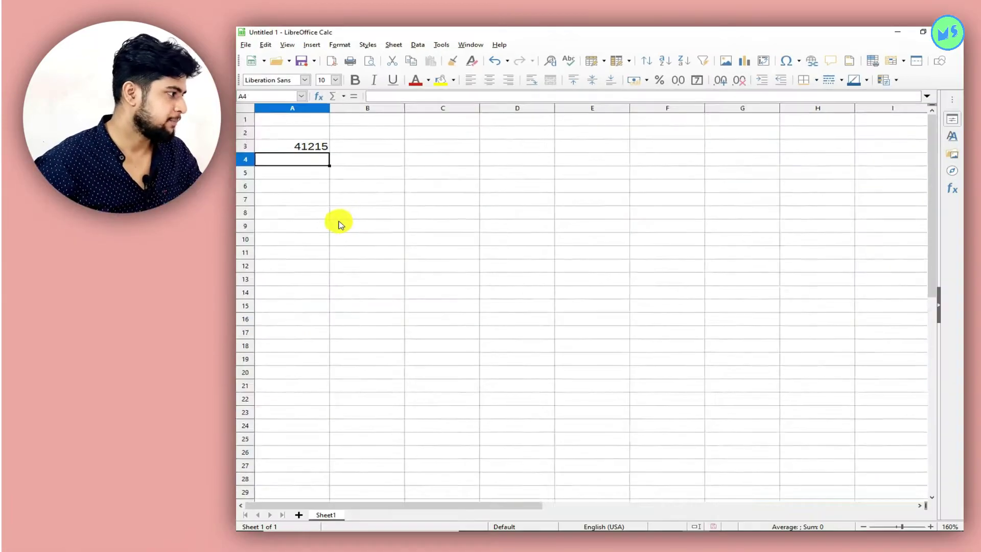
Clear the contents of the whole sheet and enter the date 1/12/2020 in cell A3.
key("ctrl+a")
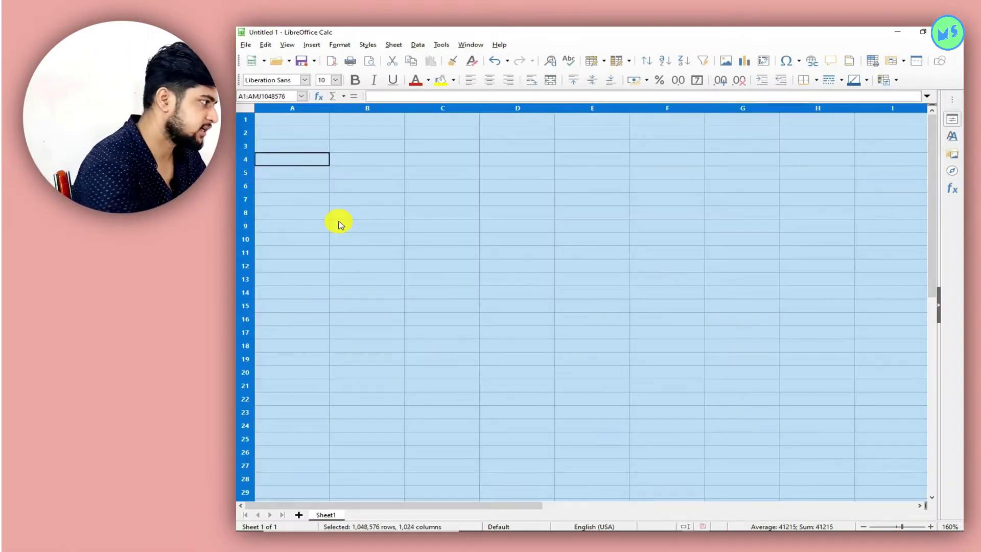
left_click(310, 146)
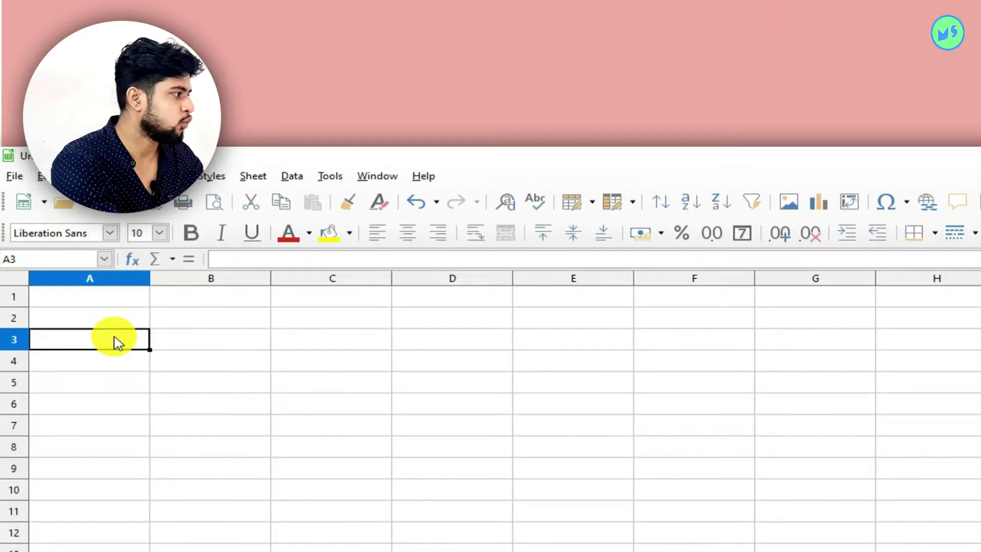
type("1")
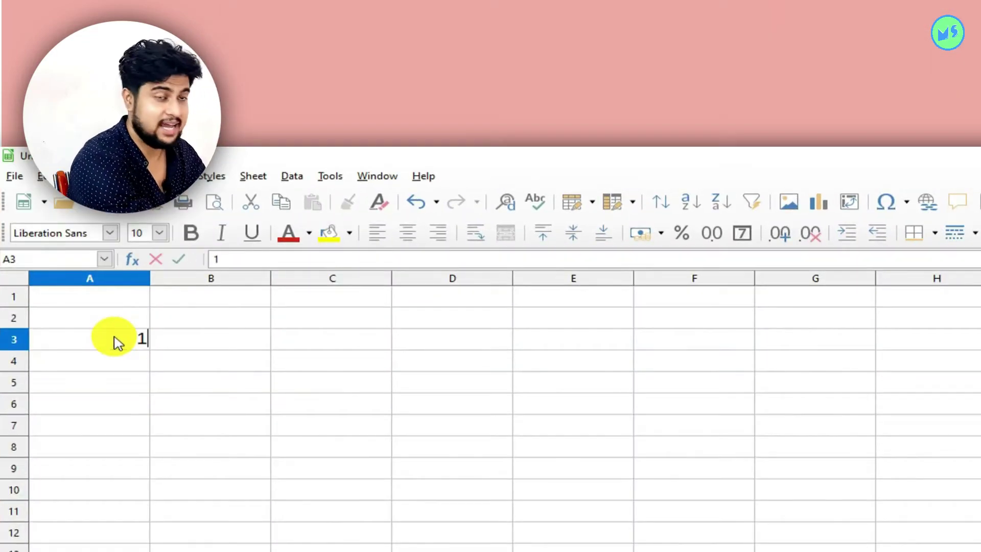
type("/23")
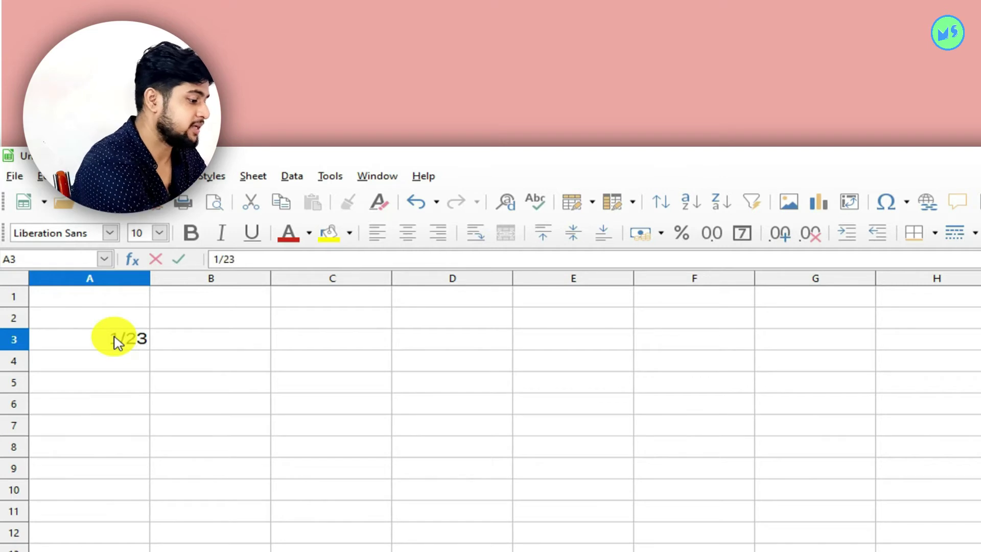
key("BackSpace")
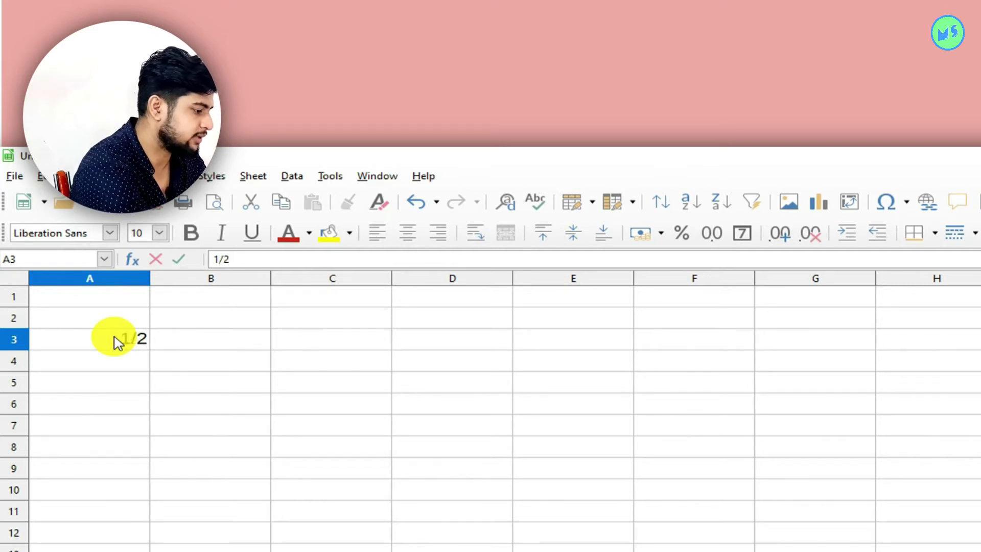
key("BackSpace")
type("12/")
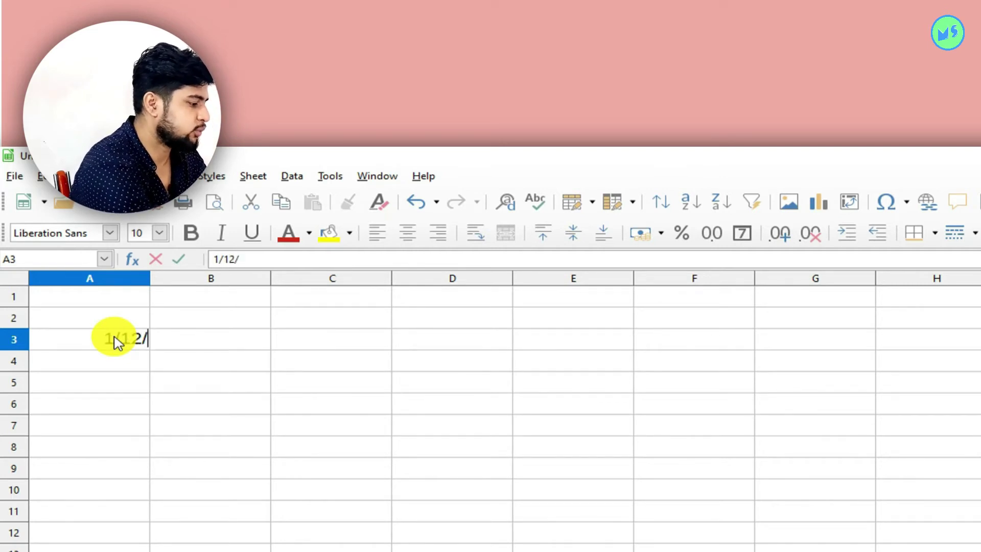
type("2020")
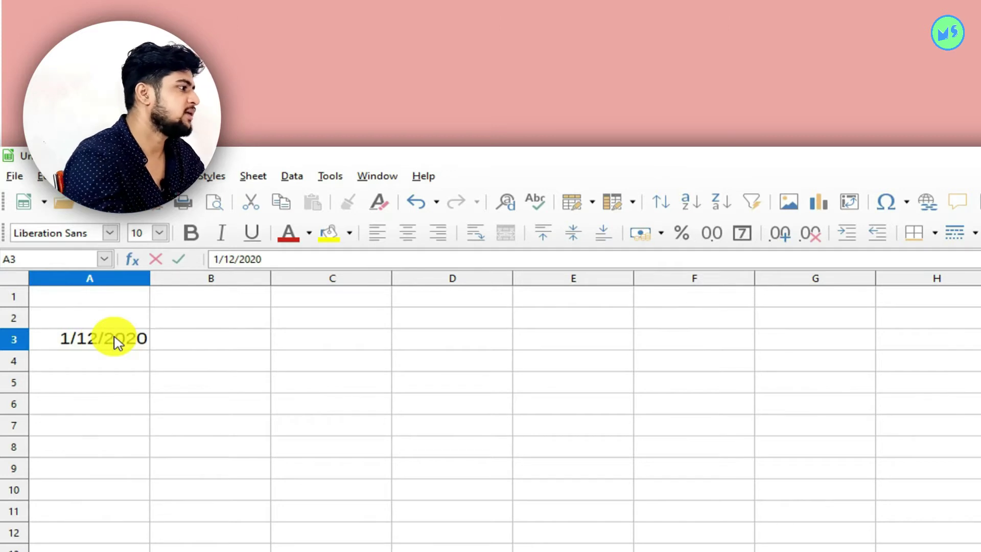
key("Return")
left_click(116, 342)
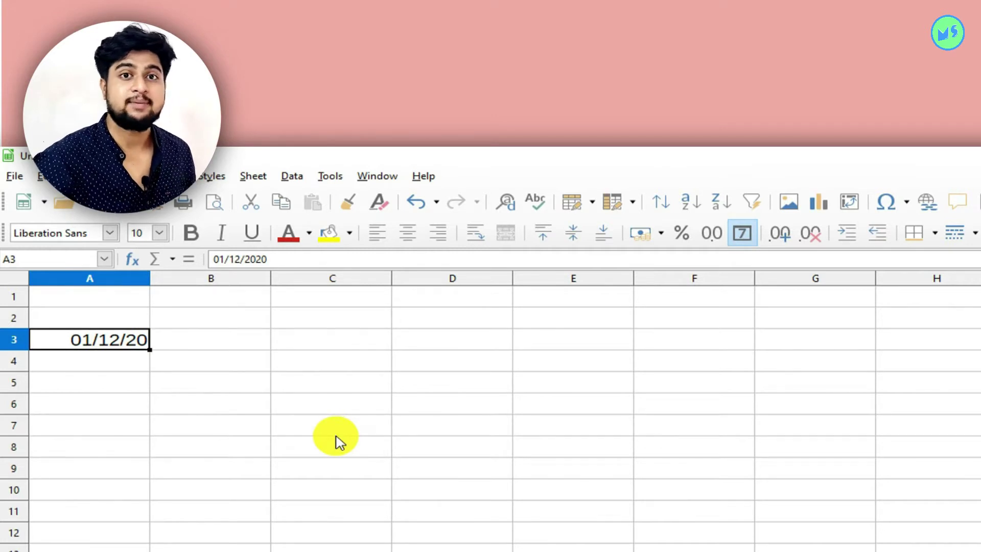
Enter the time 9:30 in cell C6 and select that cell again.
left_click(315, 402)
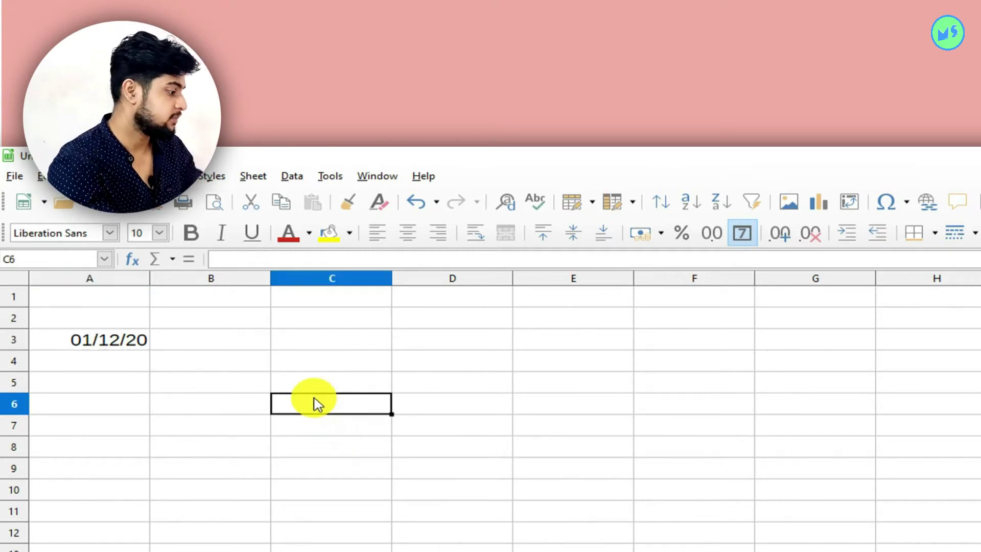
type("9")
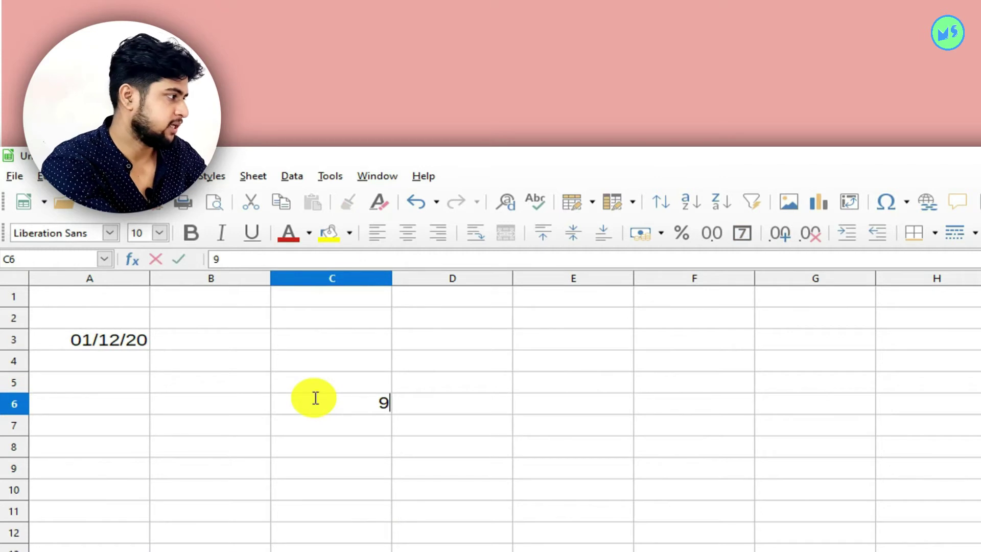
type(":")
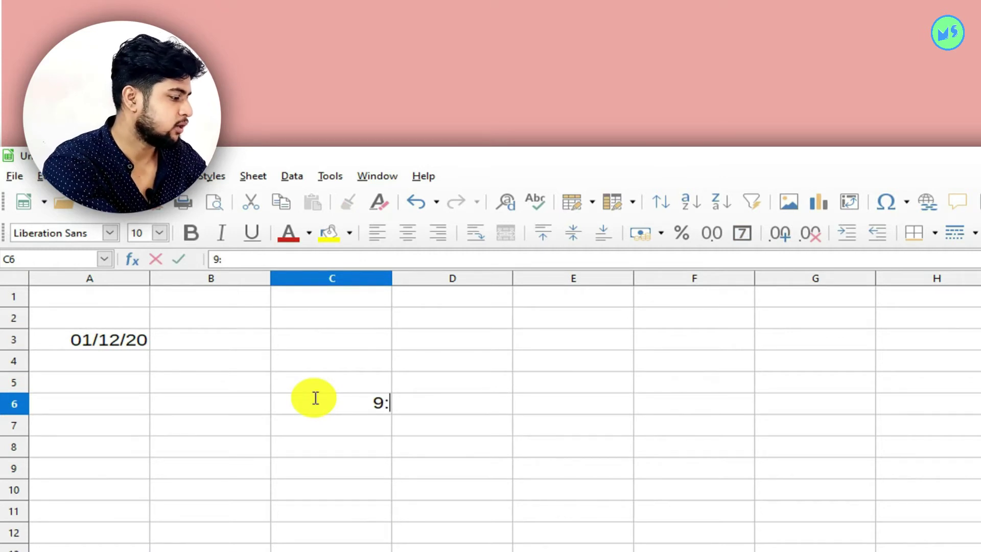
type("30")
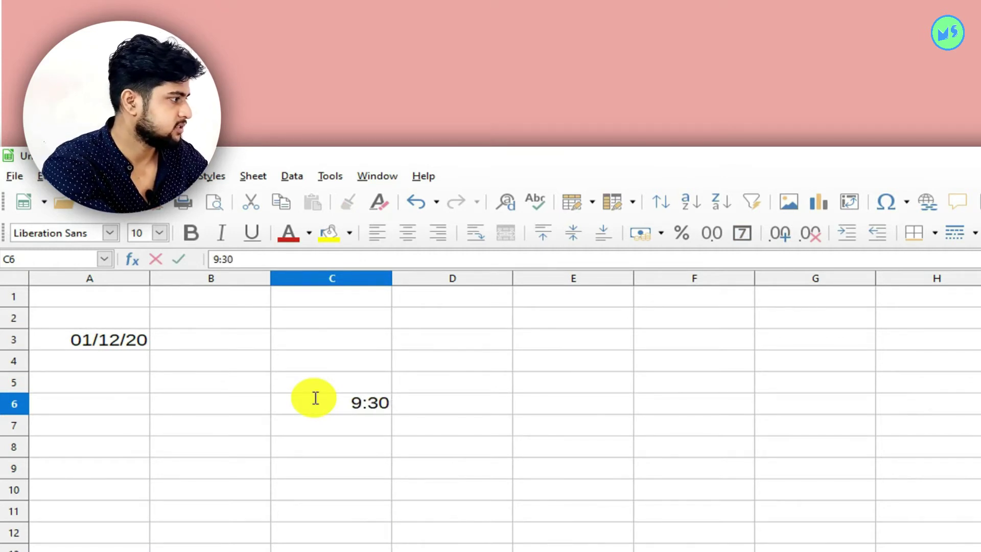
key("Return")
left_click(338, 406)
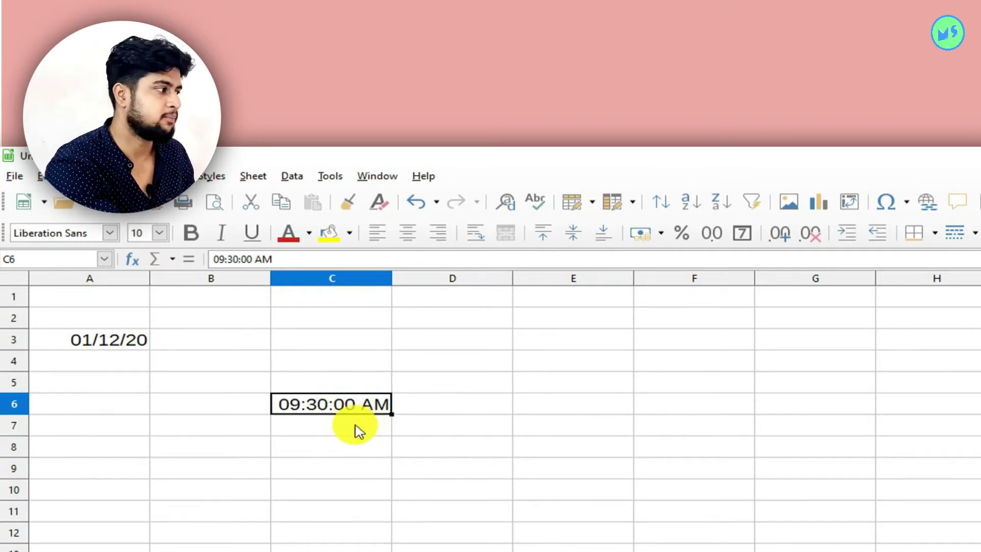
Enter the time 9:6 pm in cell C8 and select that cell again.
left_click(356, 428)
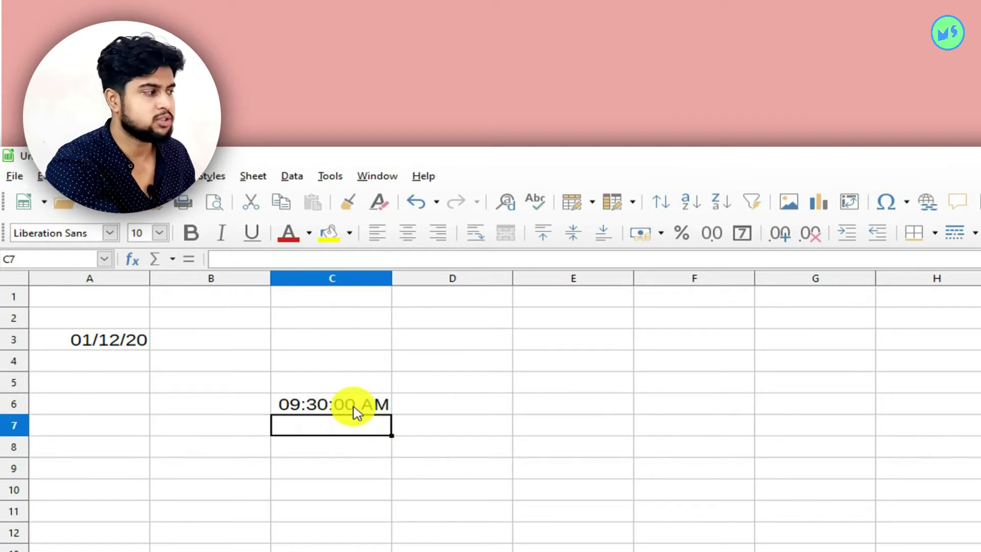
left_click(372, 450)
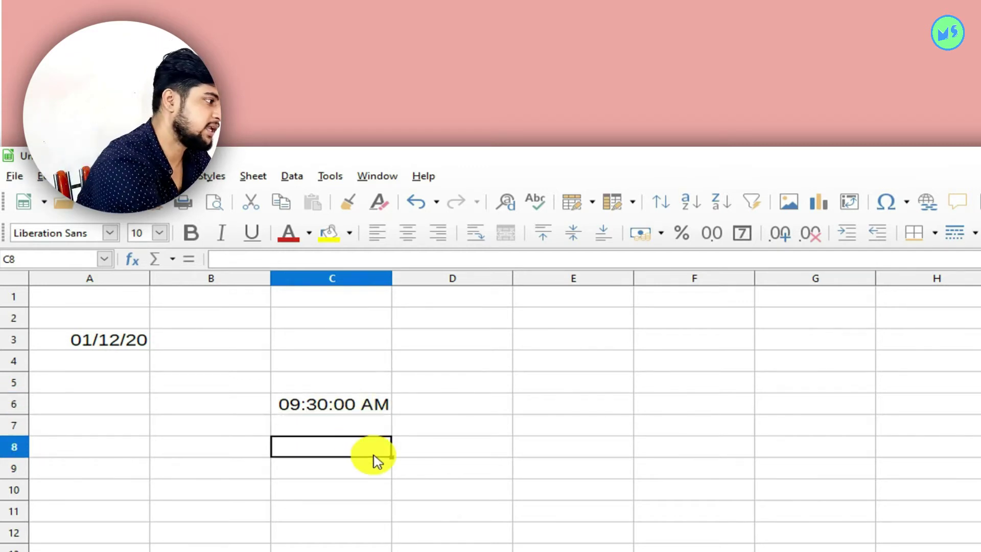
type("9:")
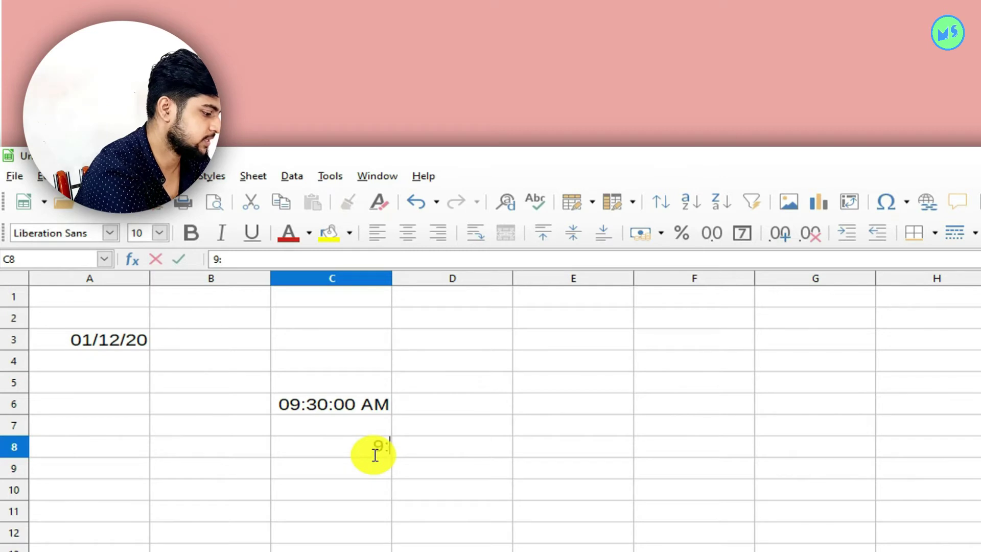
type("6 pm")
key("Return")
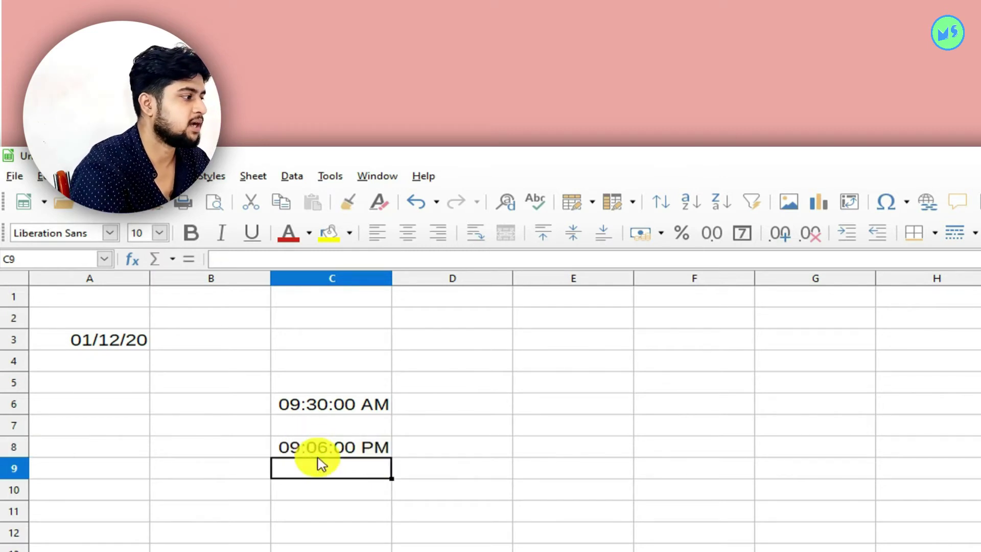
key("Up")
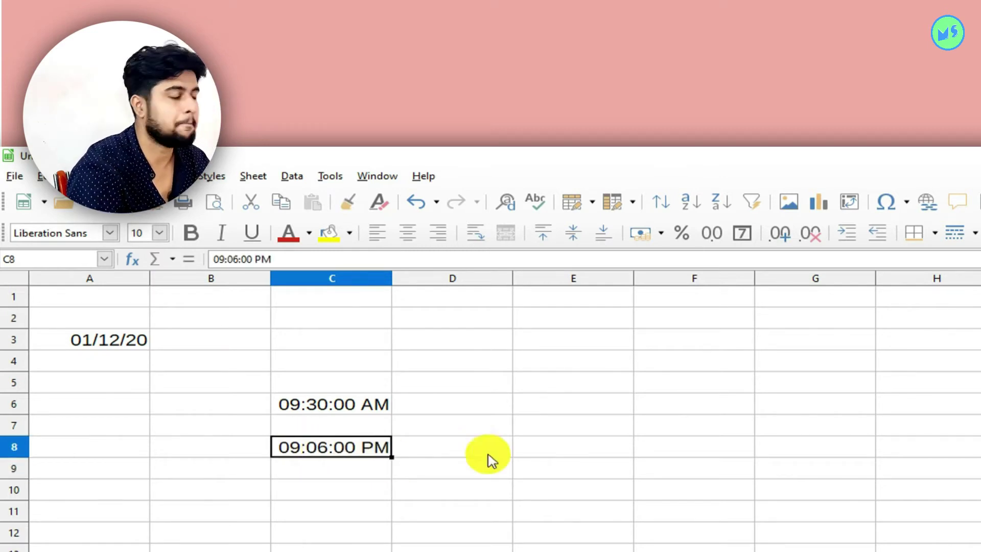
Enter the 24-hour time 18:40 in cell E7 and select that cell again.
left_click(363, 407)
left_click(364, 429)
left_click(531, 432)
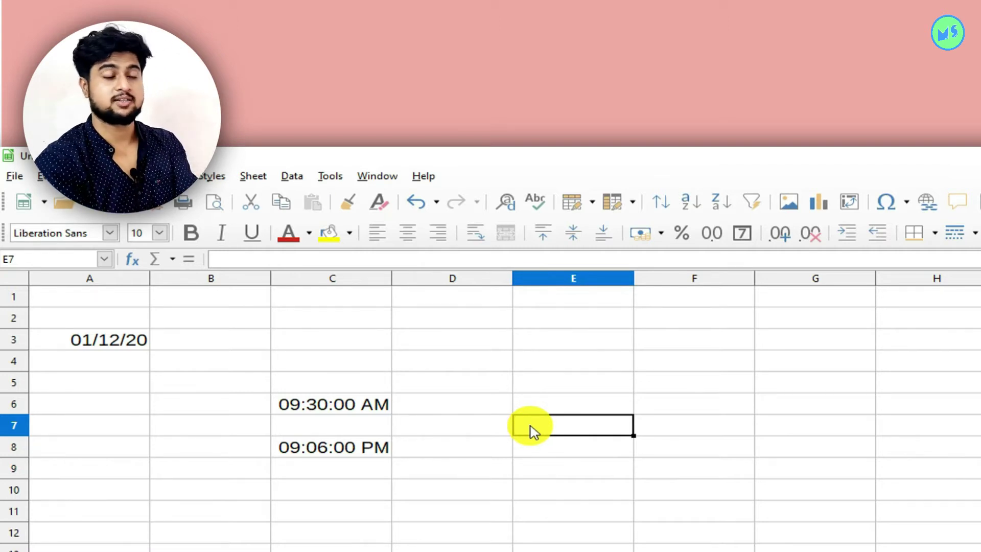
type("18:40")
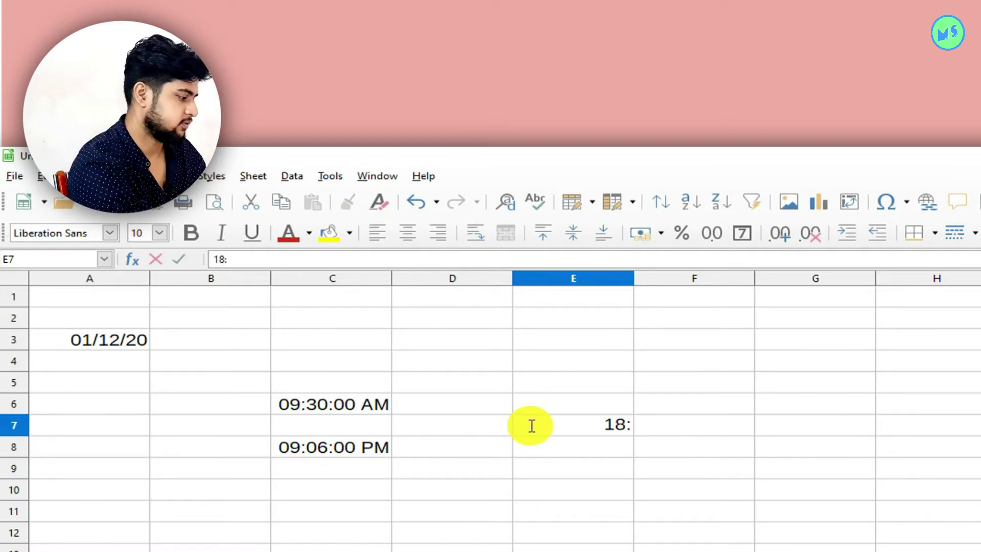
key("Return")
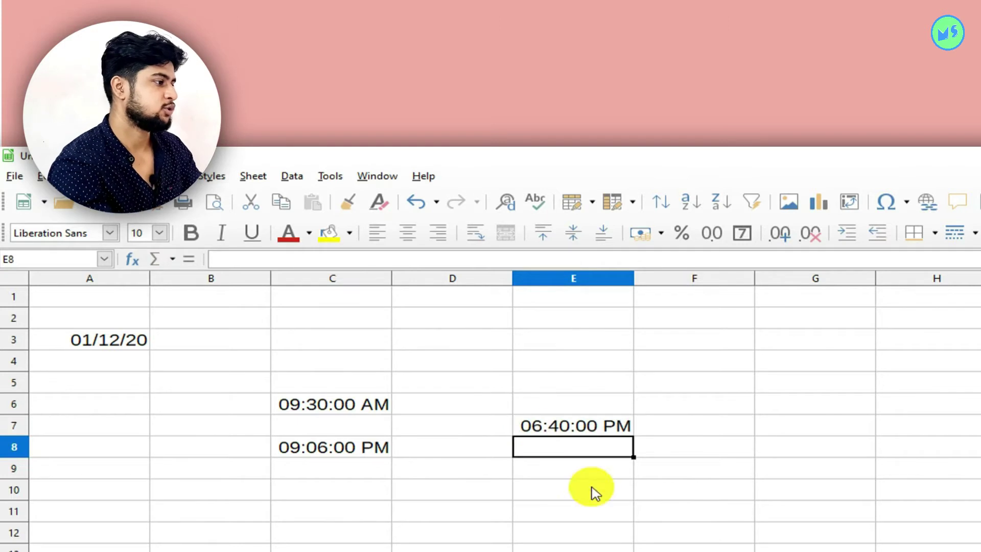
left_click(611, 433)
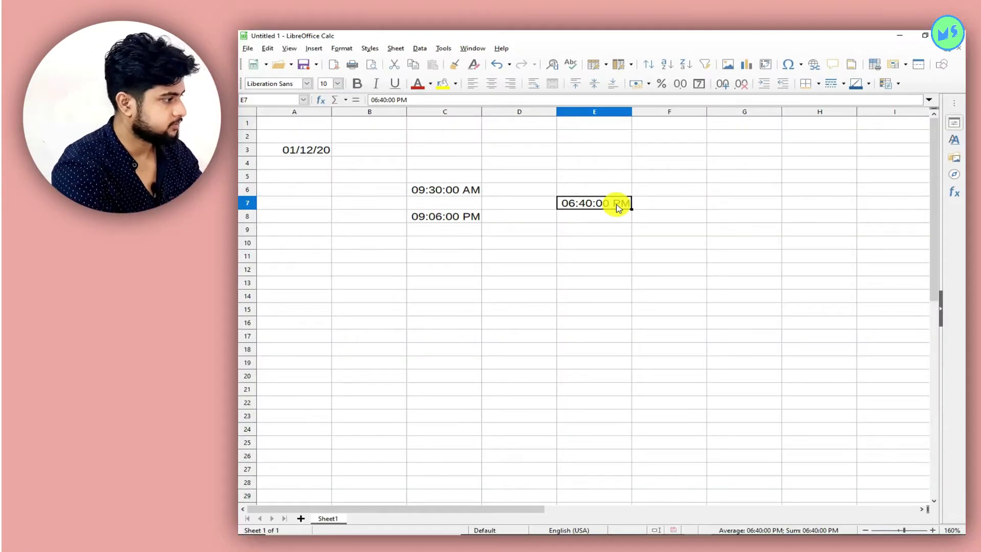
Clear the contents of the entire sheet and select cell A2.
key("ctrl+a")
key("Delete")
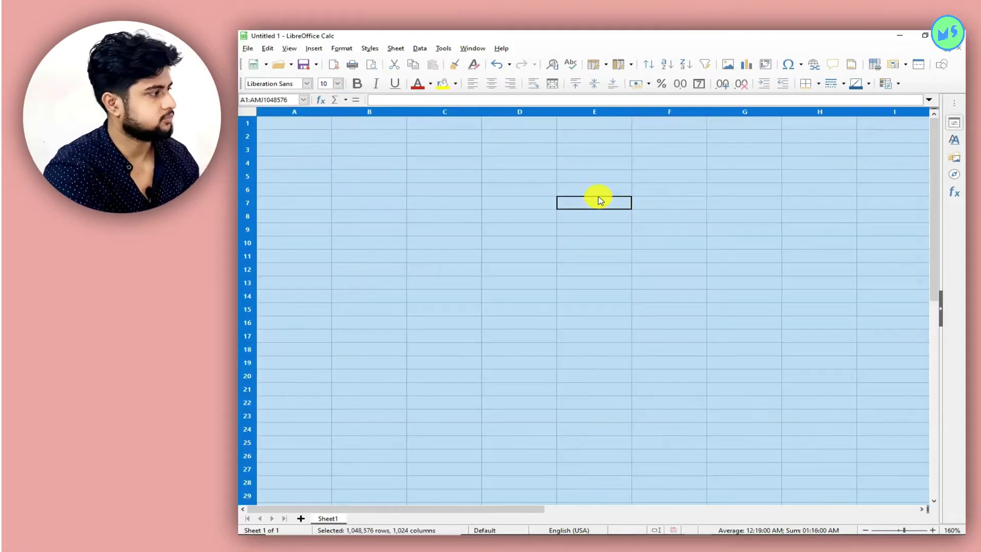
left_click(362, 152)
left_click(321, 139)
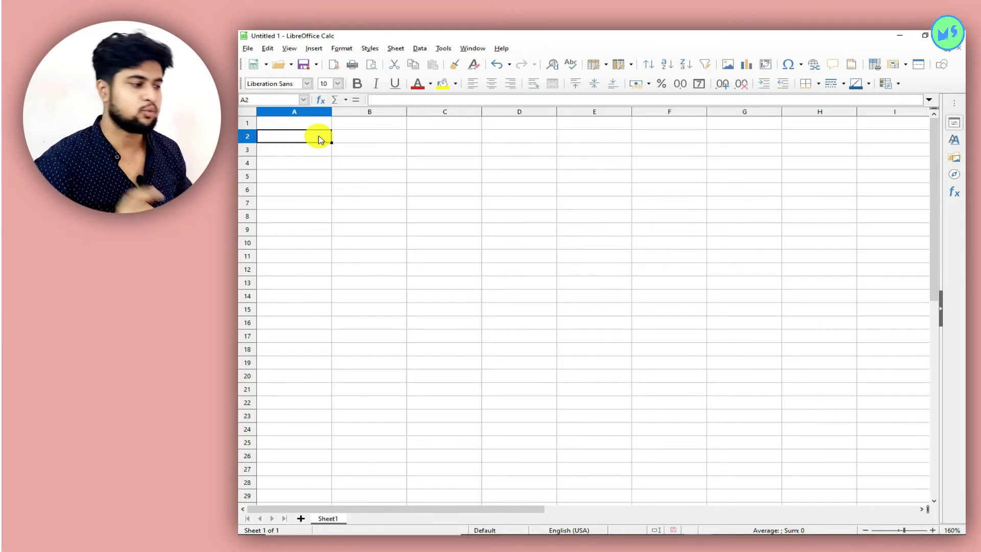
Enter the text now in cell B5.
type("=")
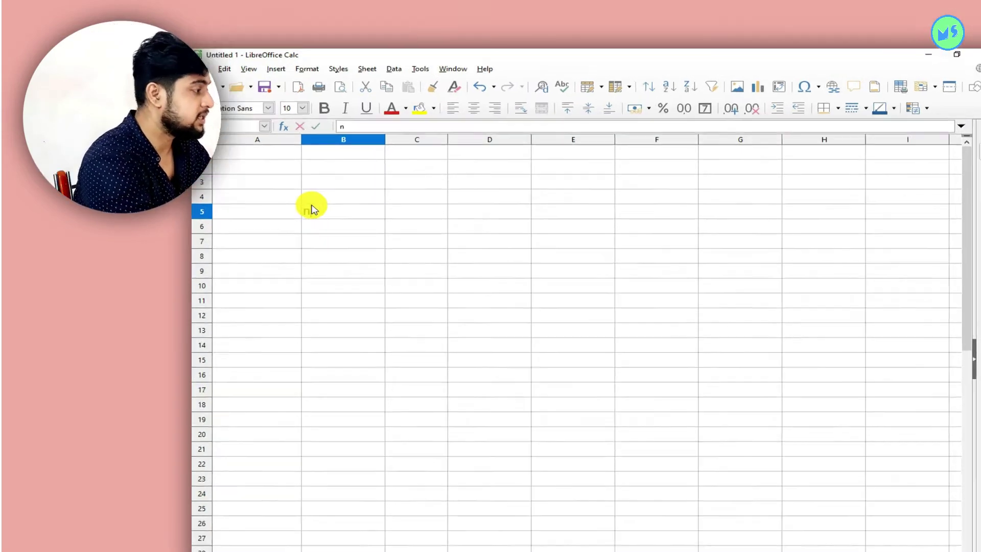
type("now")
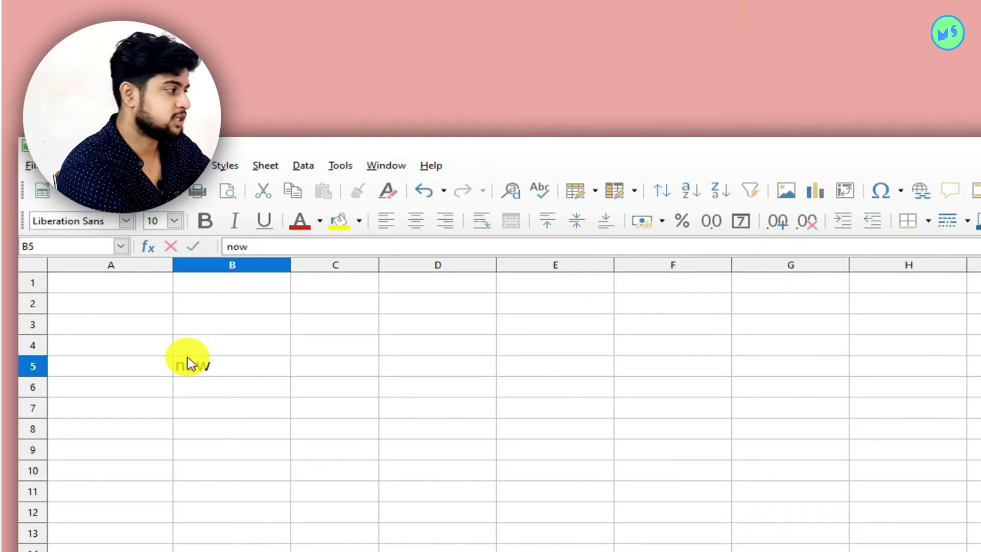
key("Return")
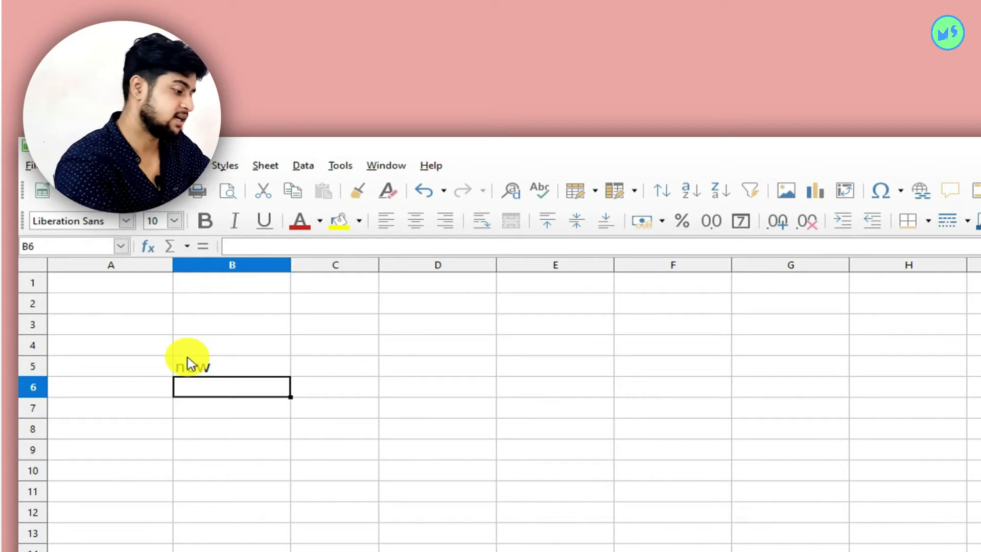
Enter the formula =NOW() in cell B6 to insert the current date and time.
type("=")
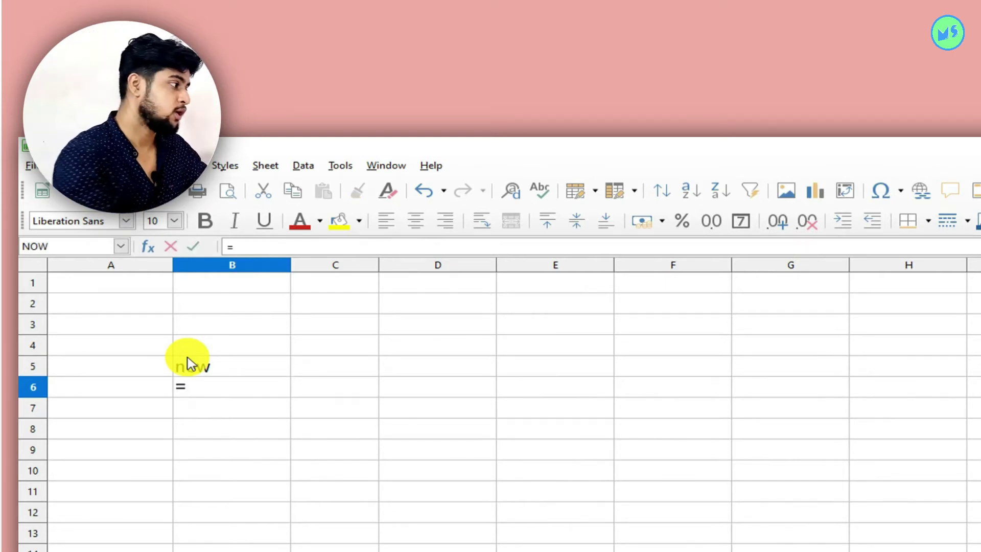
type("now")
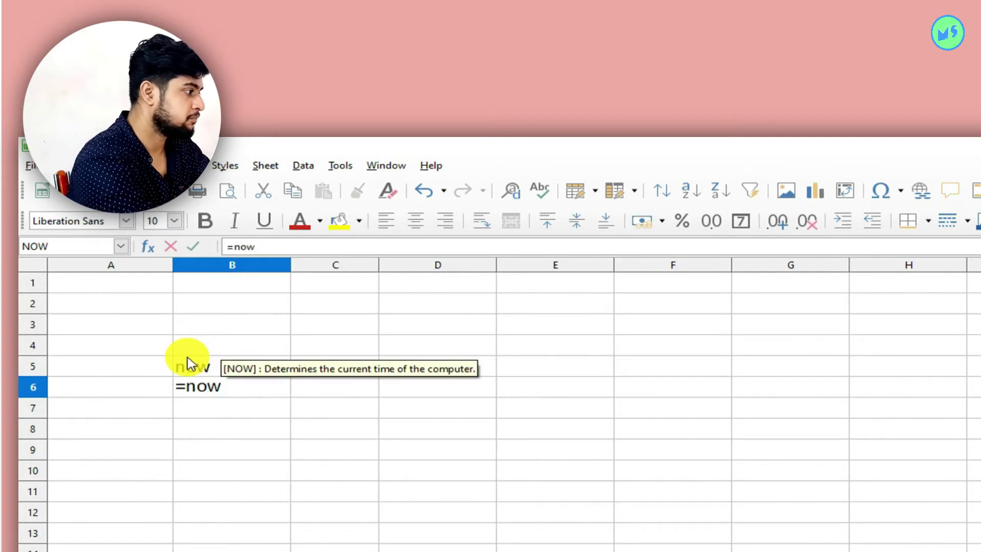
key("Return")
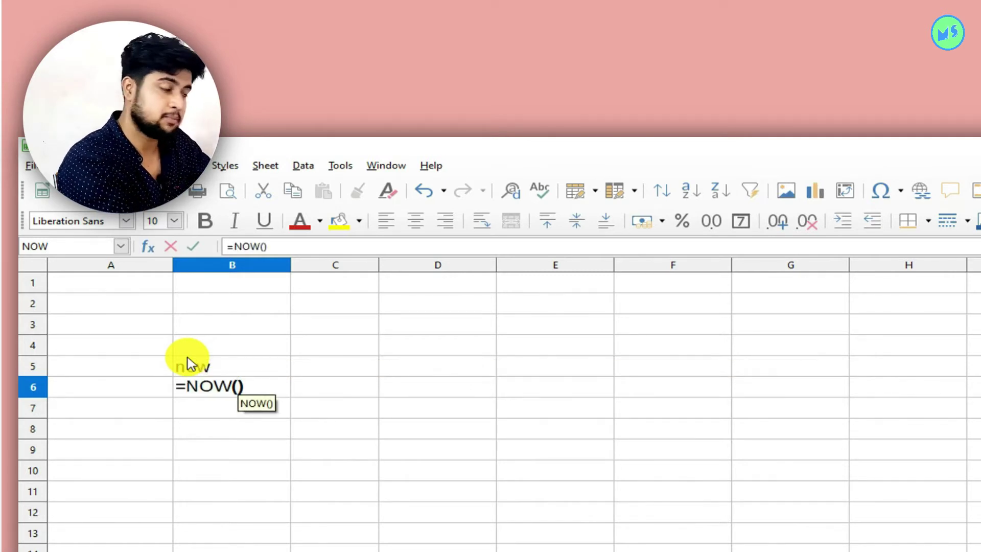
key("Return")
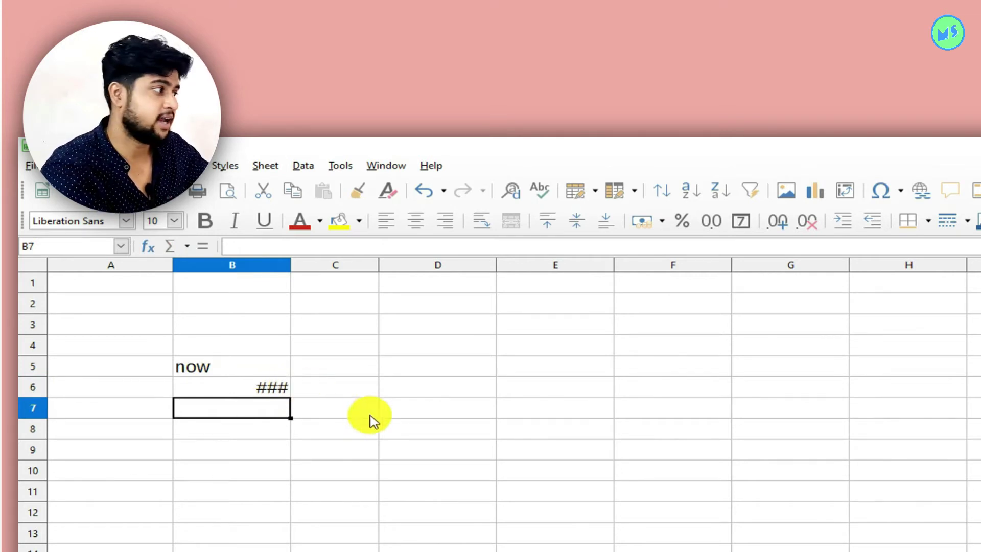
Widen column B enough to show the full date and time in cell B6, and select that cell.
left_click(256, 267)
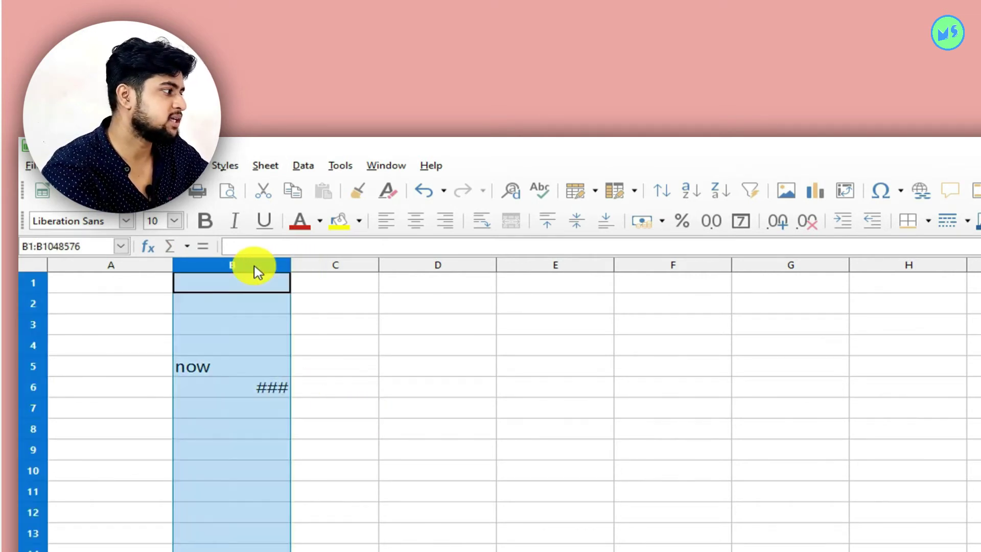
left_click(305, 373)
left_click(260, 393)
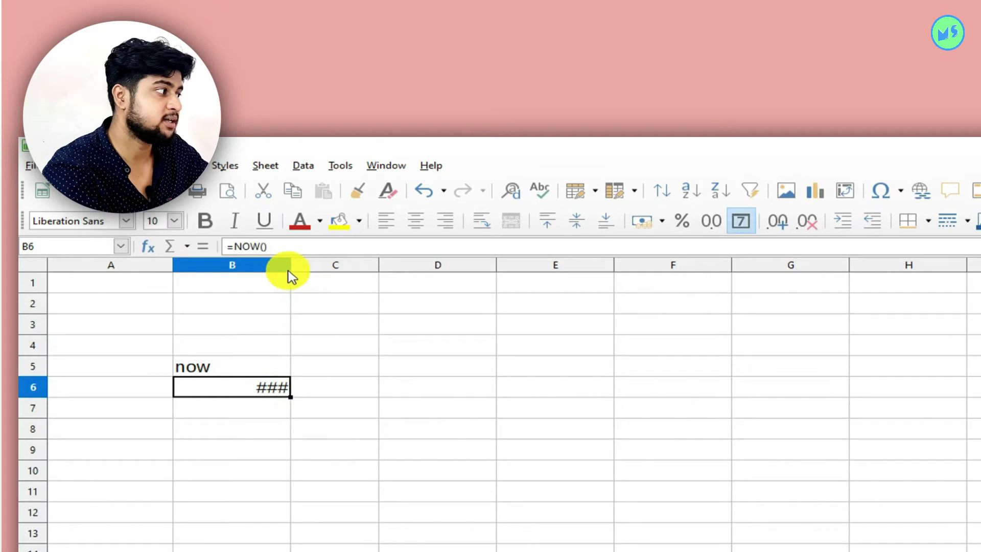
left_click_drag(288, 264, 421, 264)
left_click(361, 424)
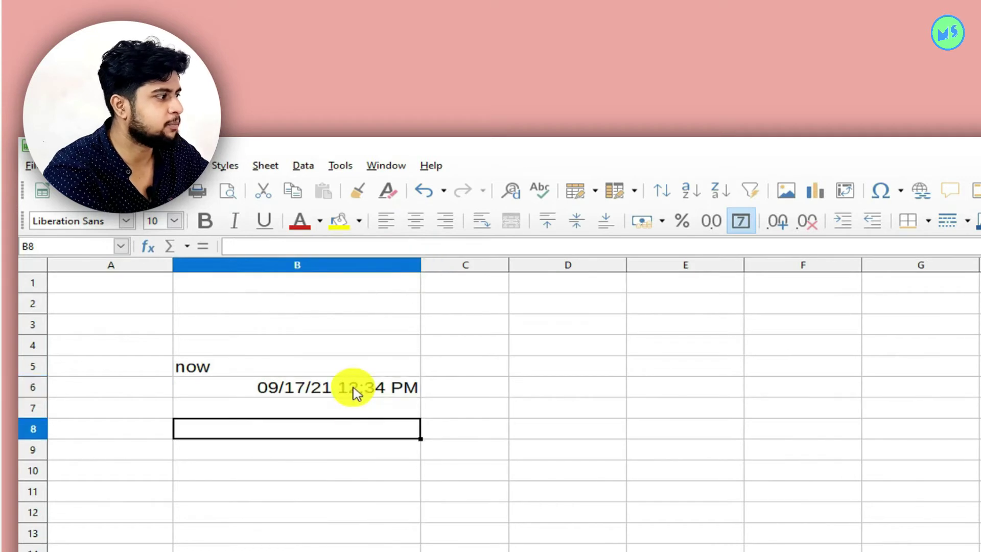
left_click(356, 393)
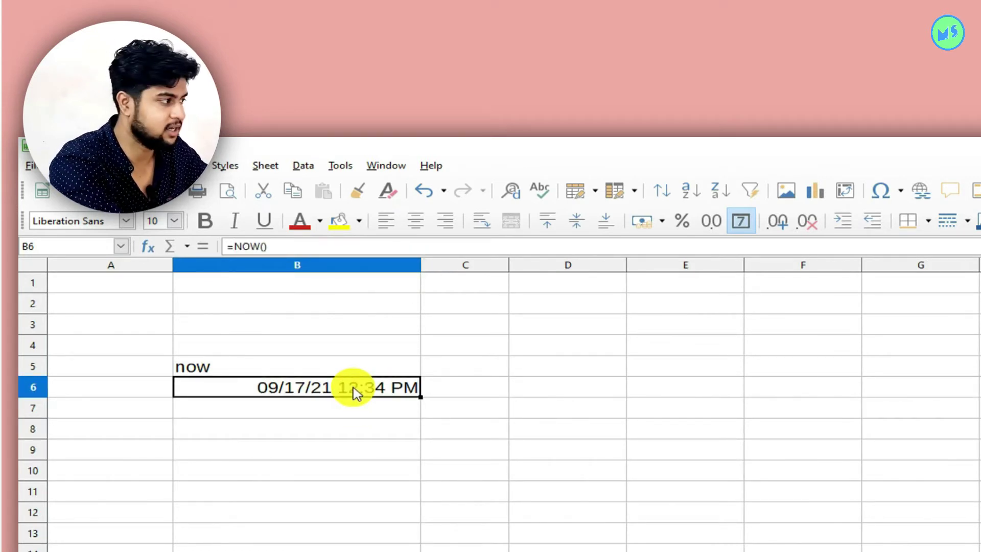
Enter the formula =TODAY() in cell D6 and select that cell to compare it with B6.
left_click(567, 394)
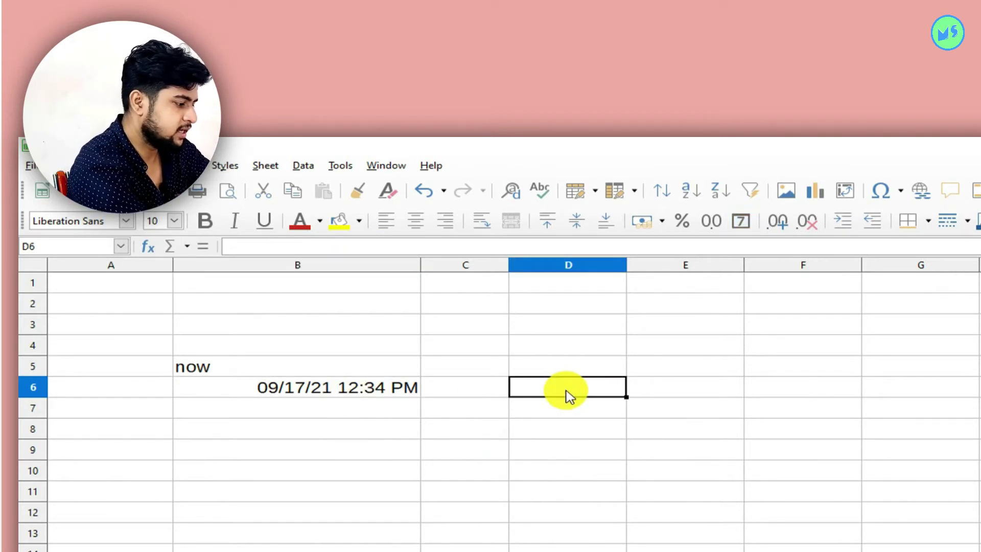
type("=today")
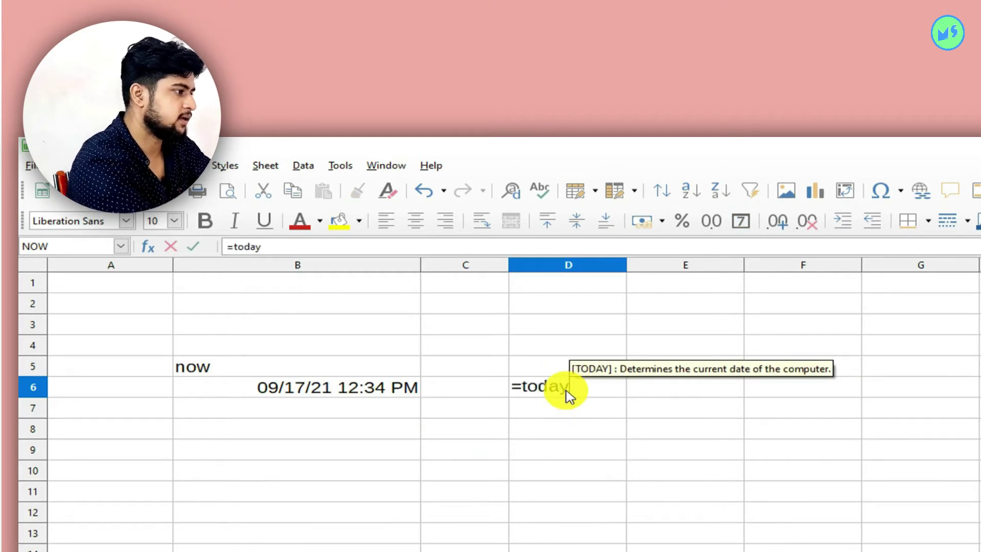
key("Return")
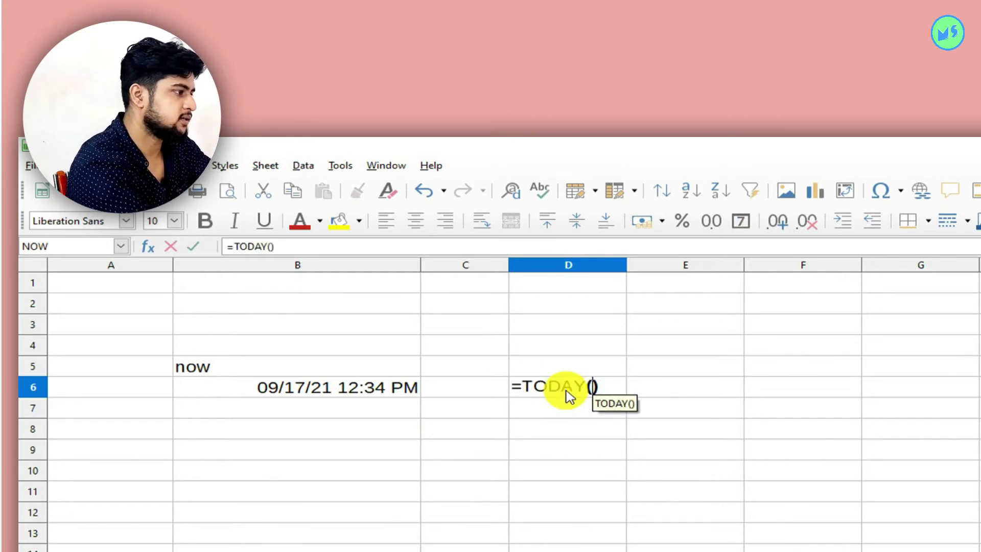
key("Return")
left_click(567, 391)
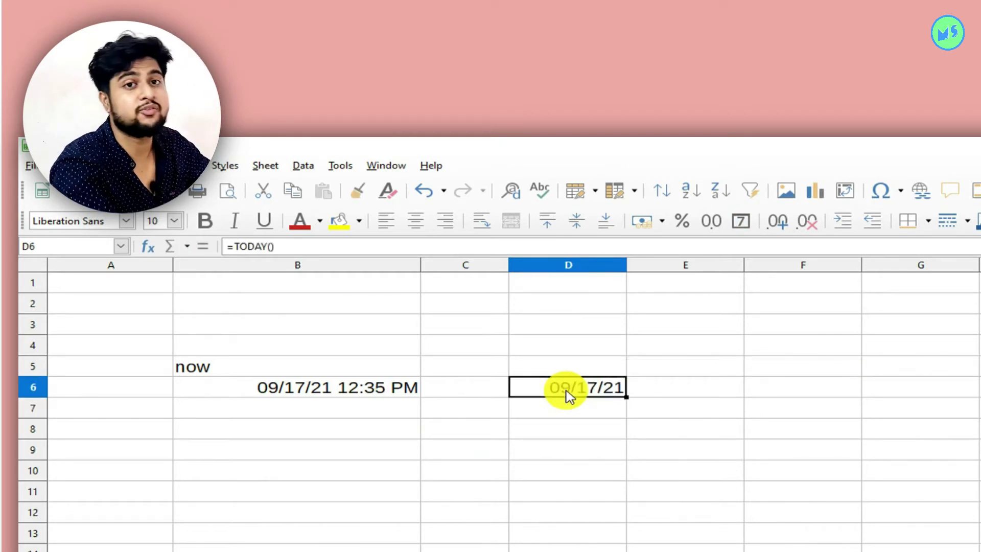
left_click(406, 394)
left_click(534, 391)
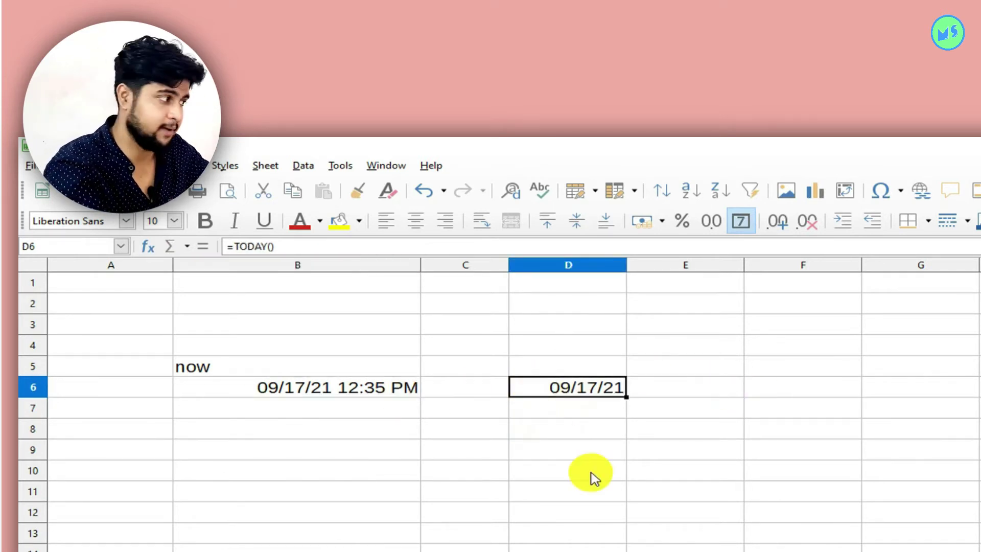
Enter the formula =TODAY() with its parentheses written out in cell E9.
left_click(616, 449)
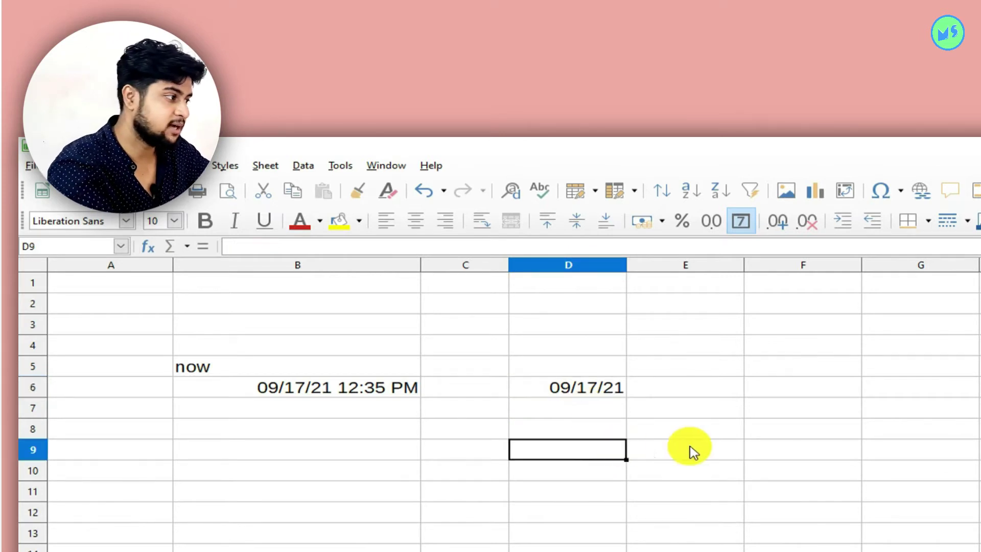
left_click(690, 449)
type("=t")
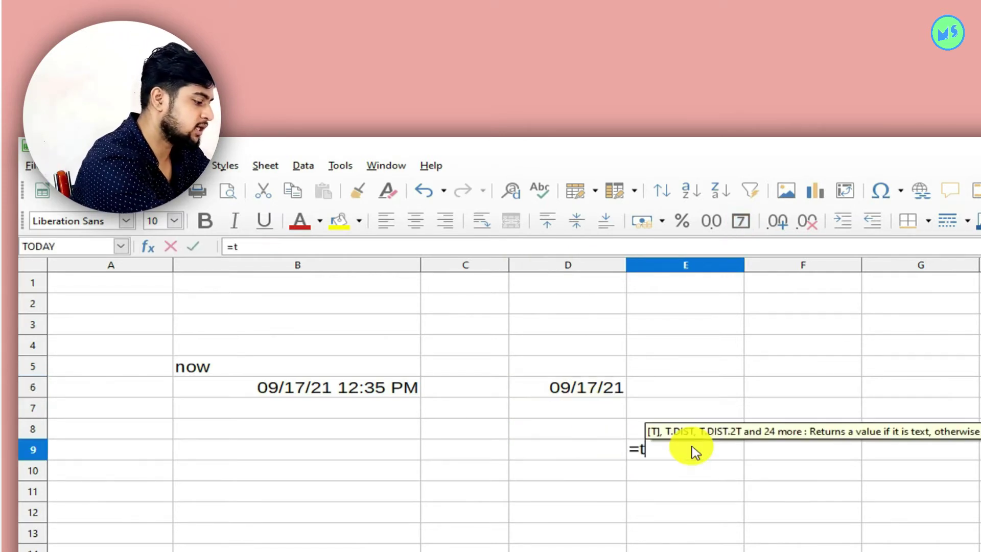
type("oday")
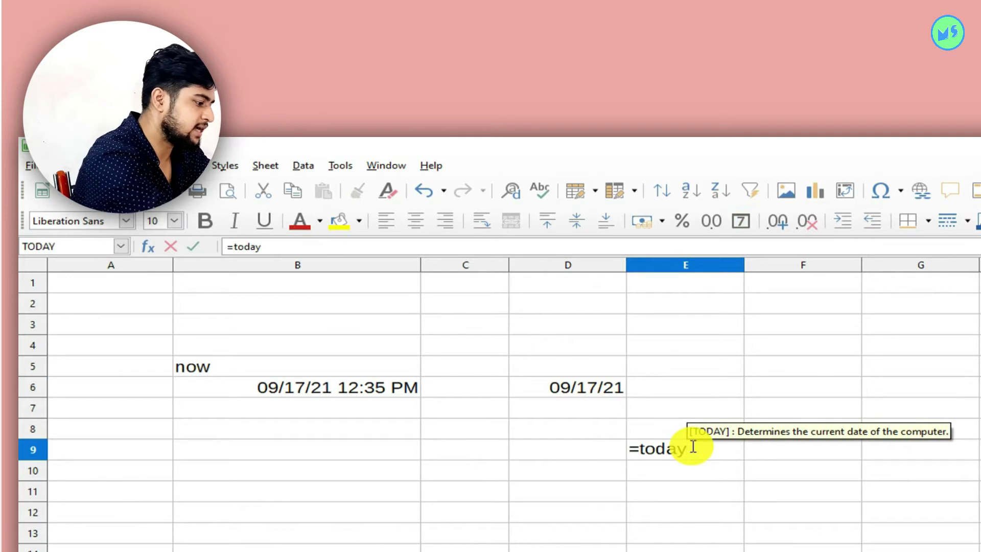
type("()")
key("Return")
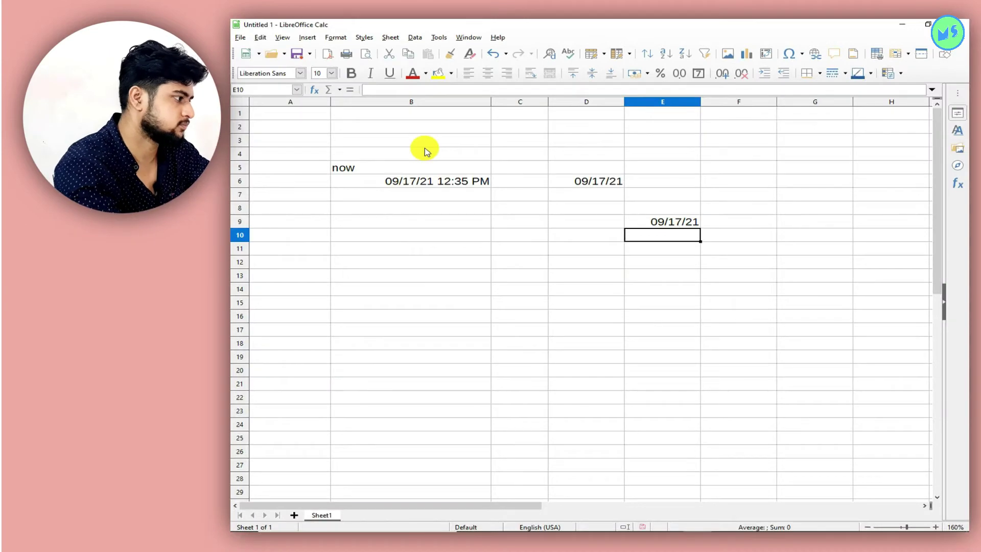
Clear the contents of the entire sheet and narrow column B.
key("ctrl+a")
key("Delete")
left_click_drag(492, 101, 419, 101)
left_click(438, 161)
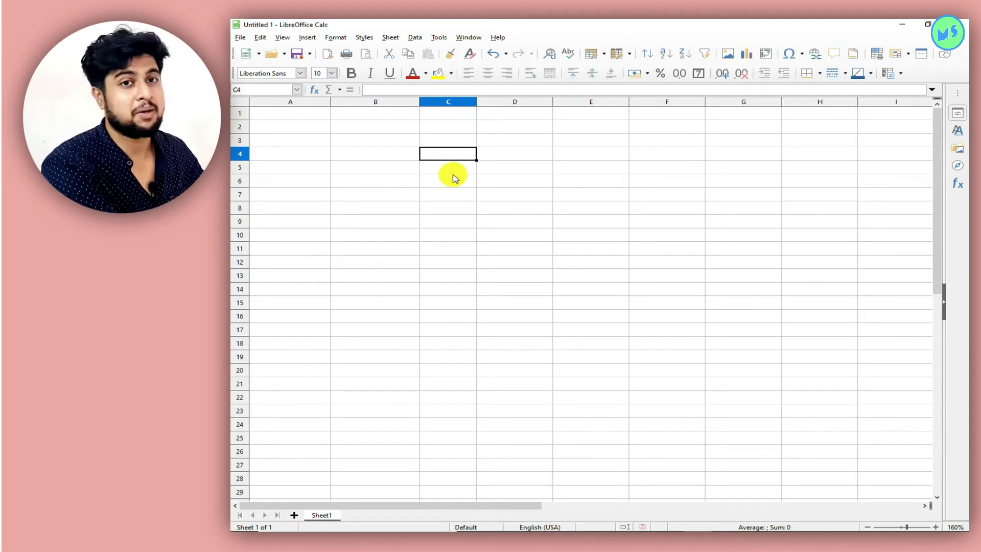
Enter the column heading name in cell A1.
key("ctrl+s")
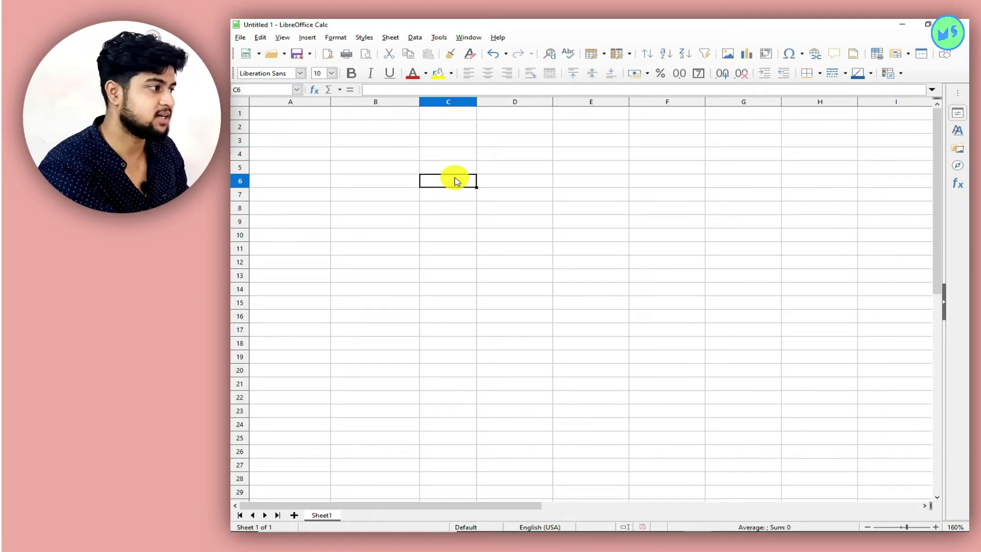
left_click(480, 154)
left_click(278, 113)
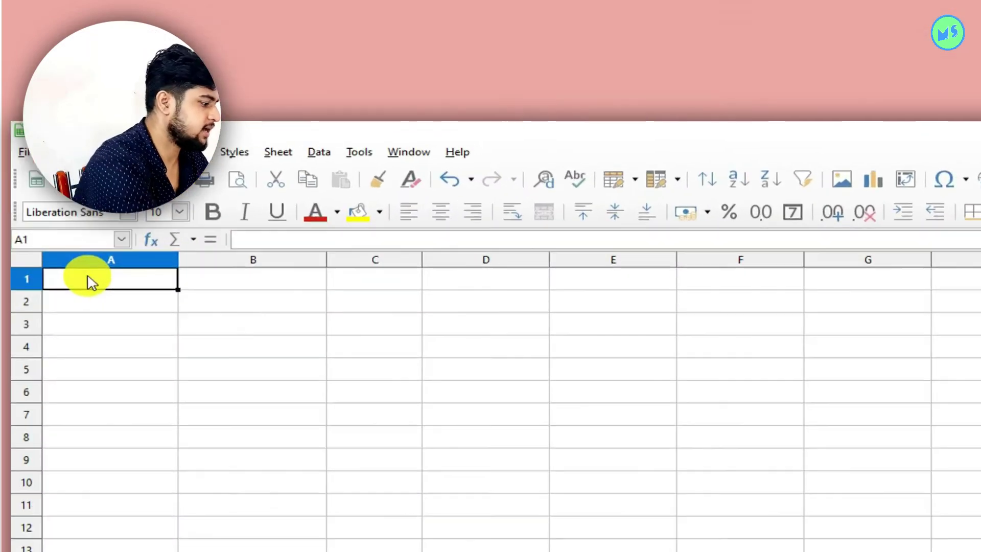
type("name")
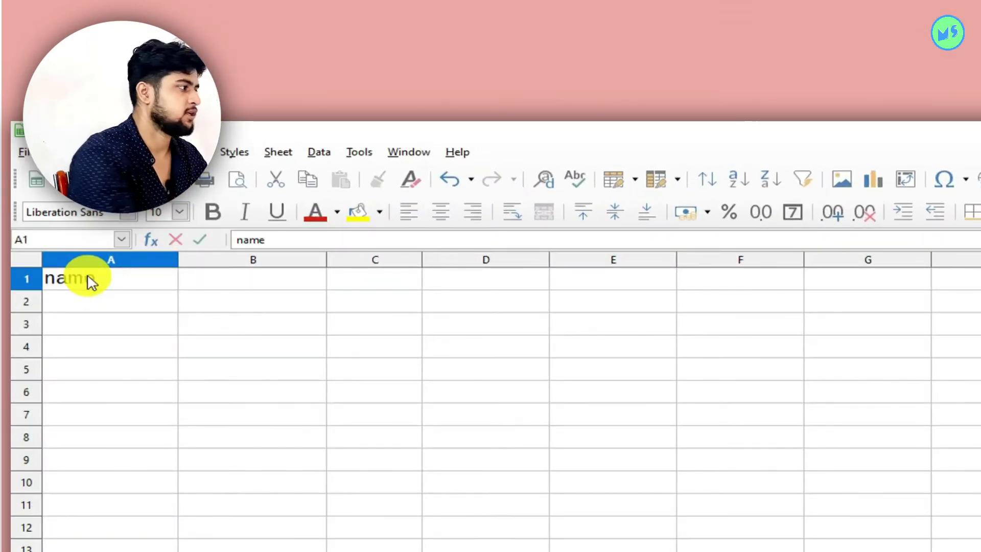
Fill cells A2 to A6 with five people's first names, one per row.
left_click(118, 308)
type("aman")
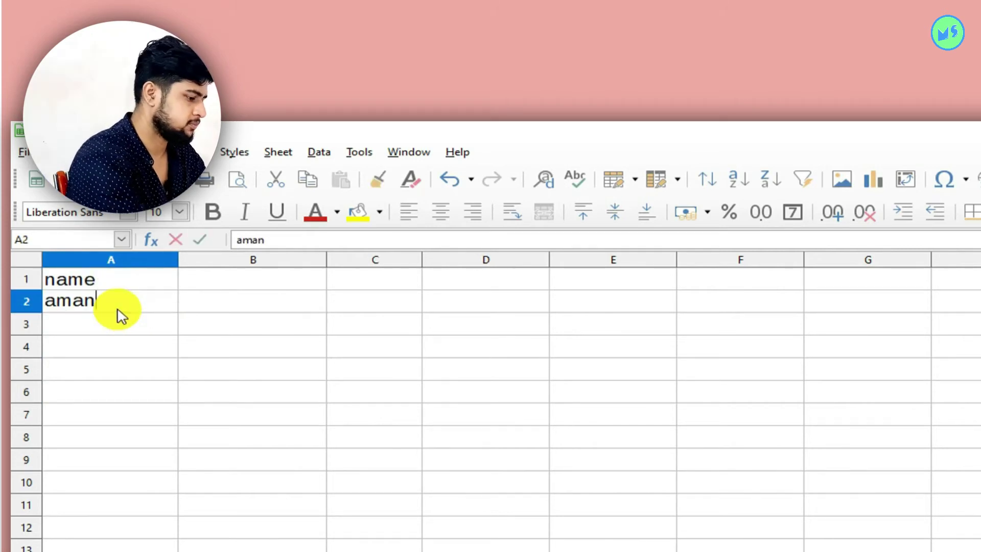
key("Return")
type("raj")
key("Return")
type("neha")
key("Return")
type("chandni")
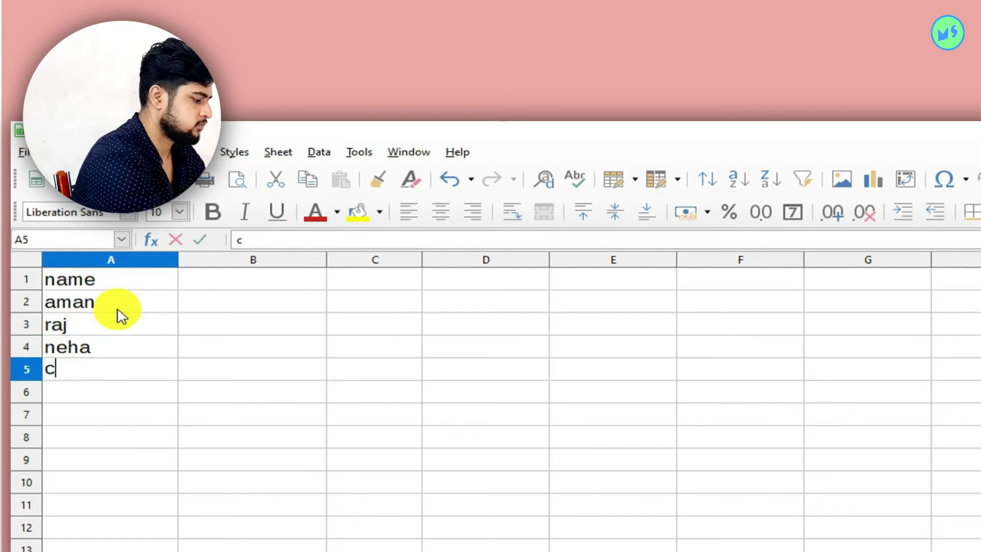
key("Return")
type("sarvagya")
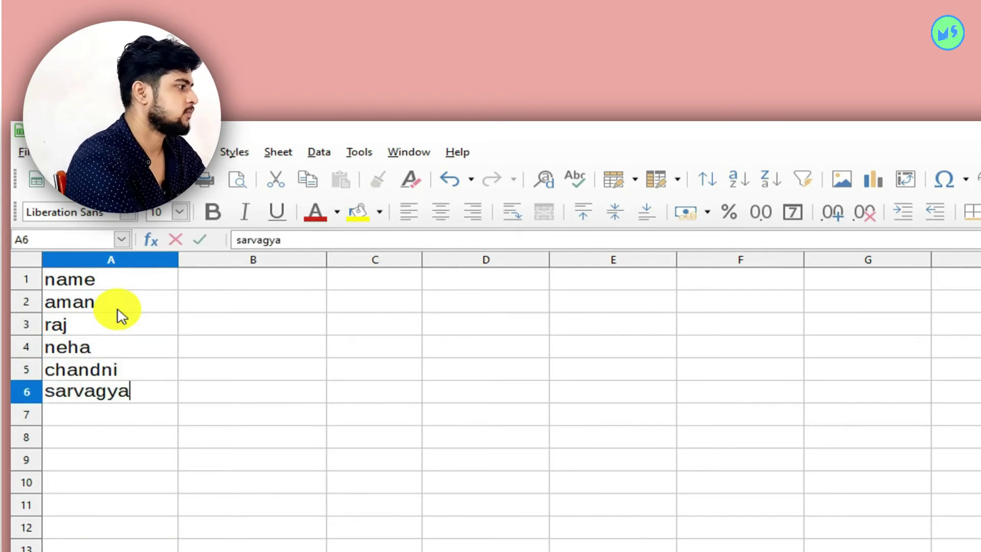
Enter the column heading sal1 in cell B1, beside the name heading.
key("Tab")
key("Up")
key("Up")
key("Up")
key("Up")
key("Up")
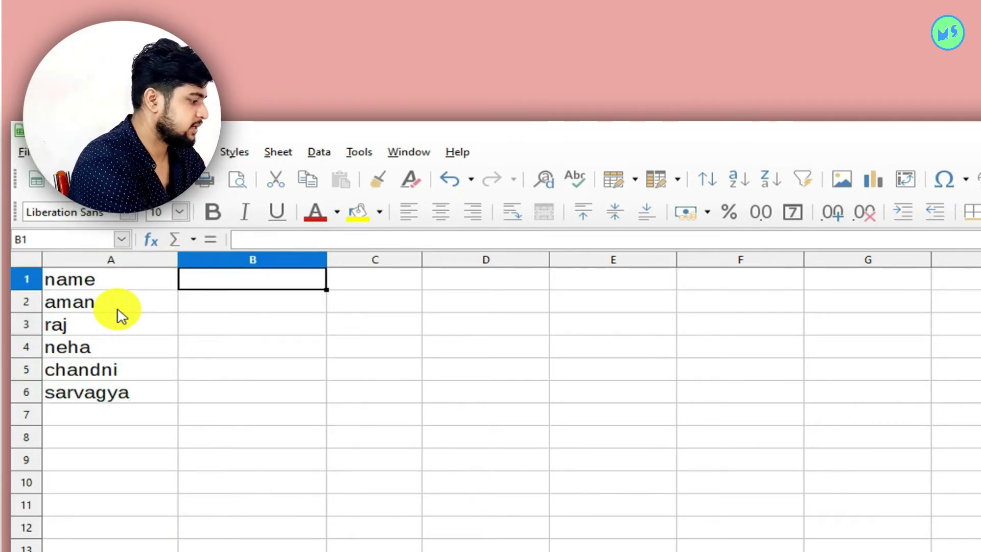
type("sa")
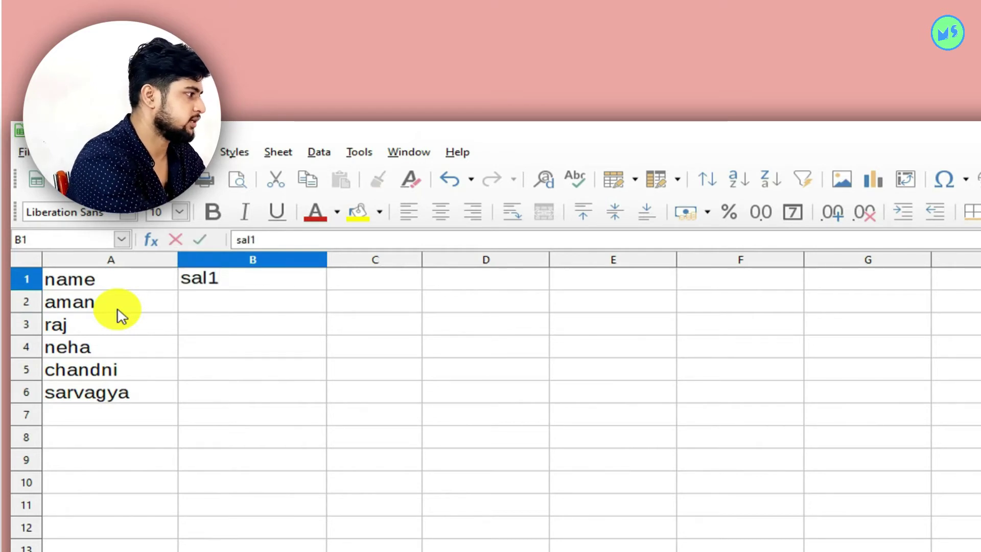
type("l1")
key("Return")
Enter the salaries 1100, 2000, 5300, 4000 and 6001 in cells B2 to B6 and select cell B6.
type("1100")
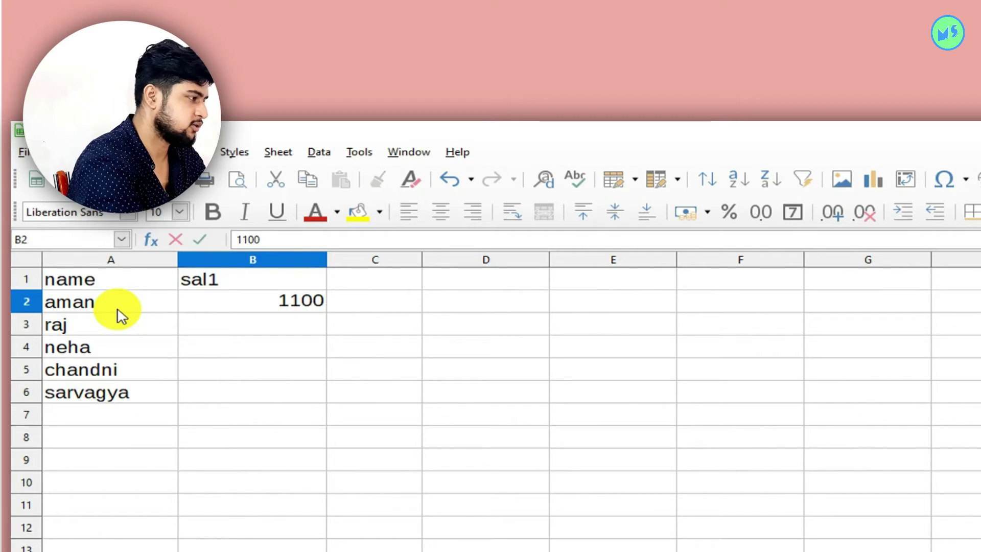
key("Return")
type("2000")
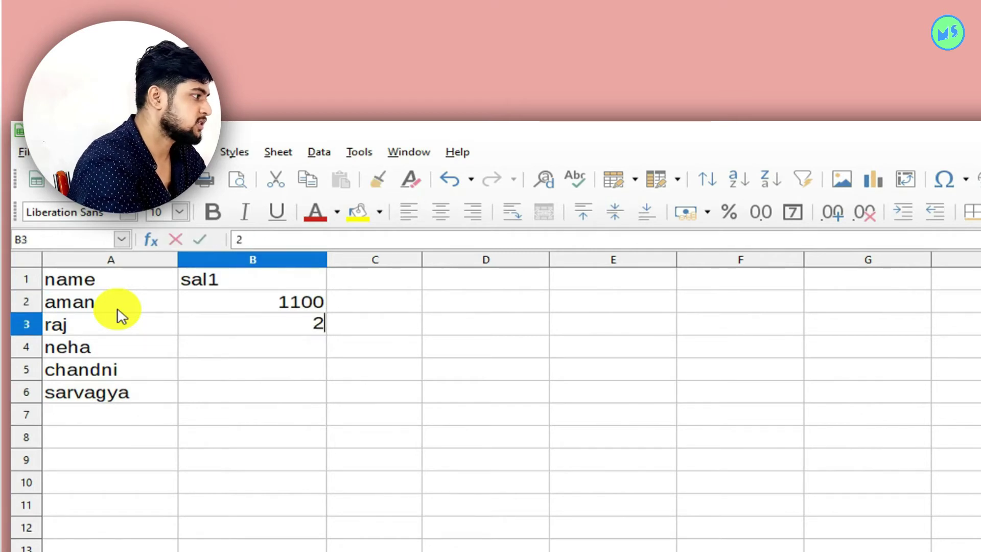
key("Return")
type("5300")
key("Return")
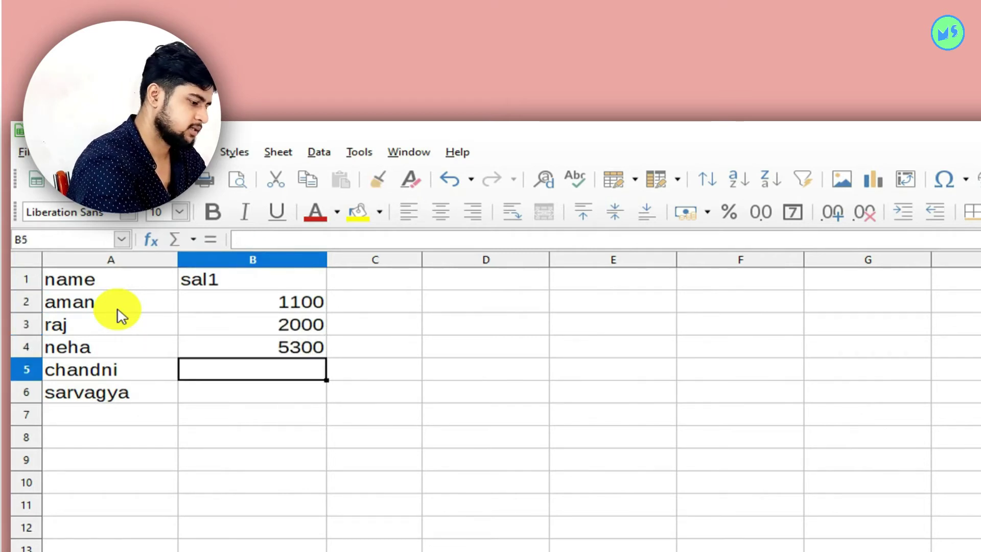
type("4000")
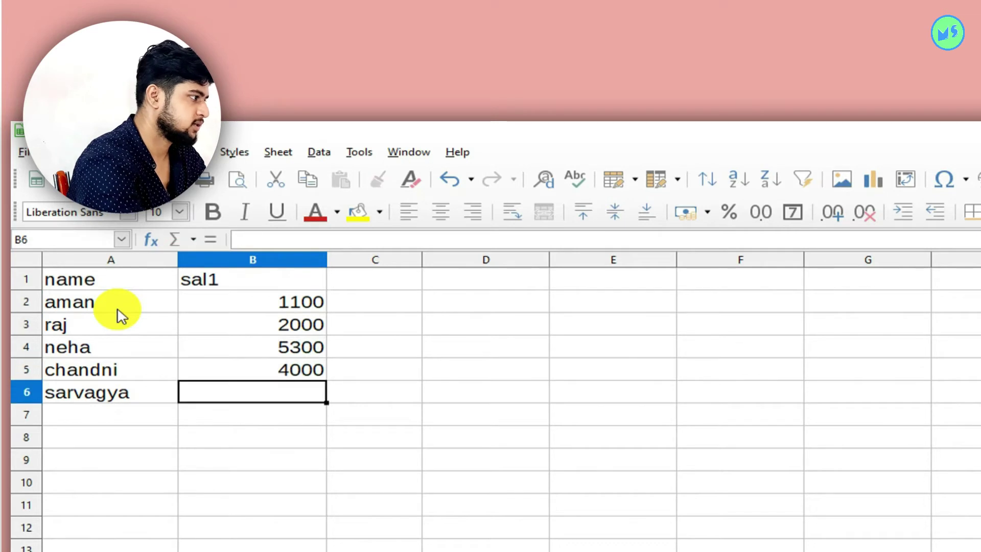
key("Return")
type("6001")
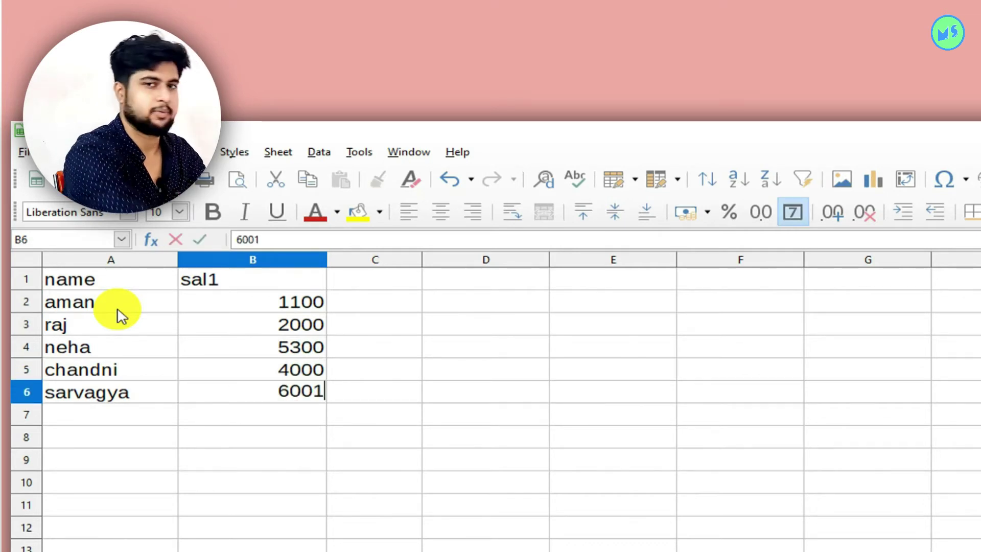
key("Right")
key("Up")
left_click(289, 397)
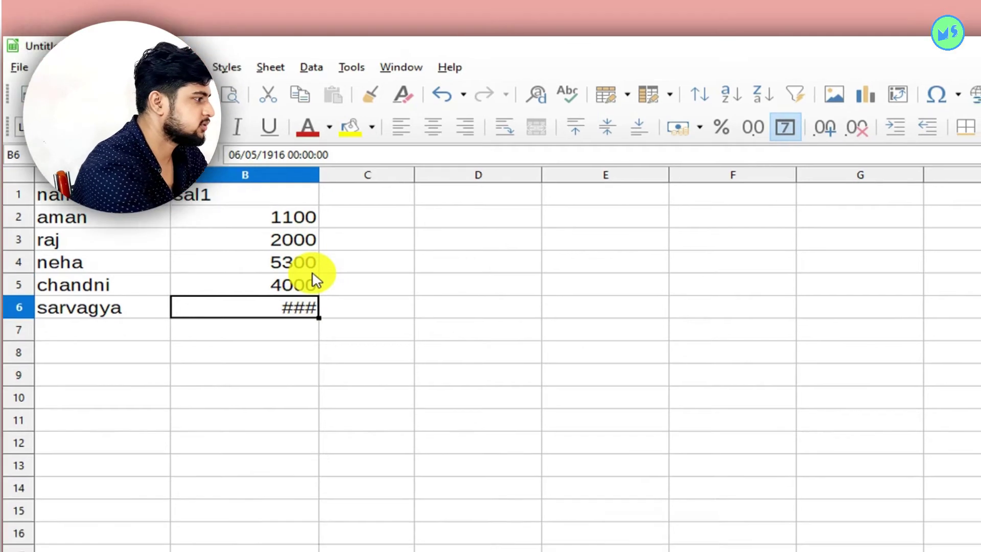
Clear the contents of cell B6 and enter 6600 as the fifth person's salary.
key("BackSpace")
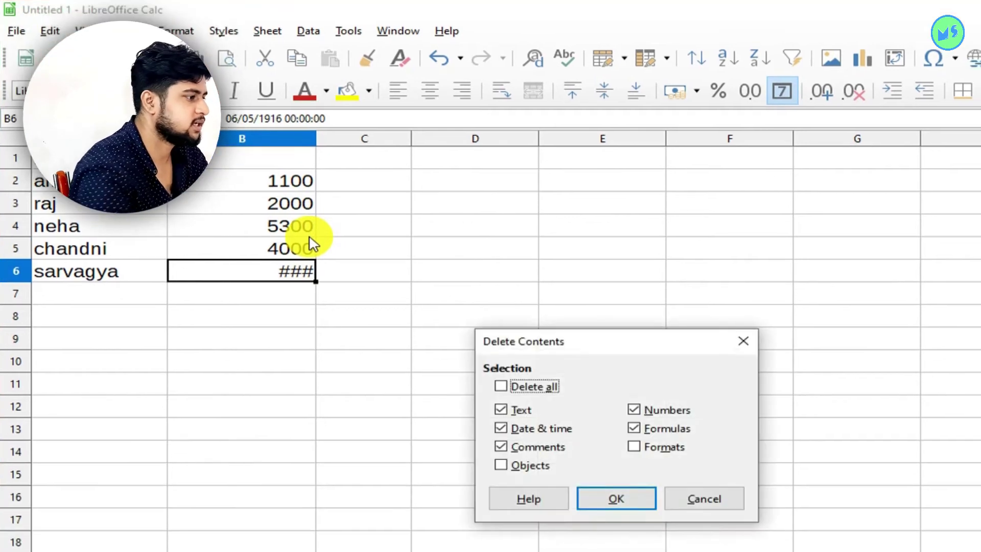
left_click(697, 500)
key("Delete")
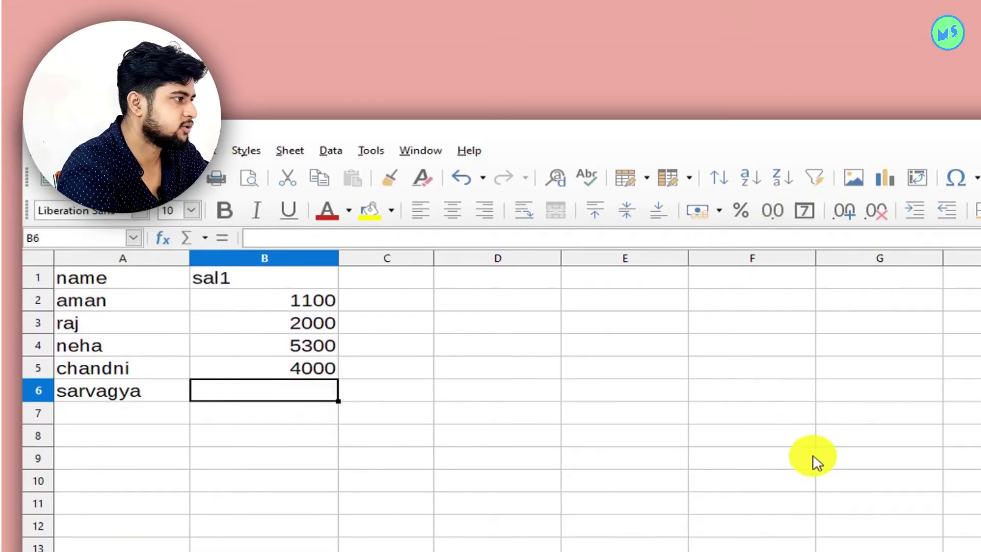
type("602")
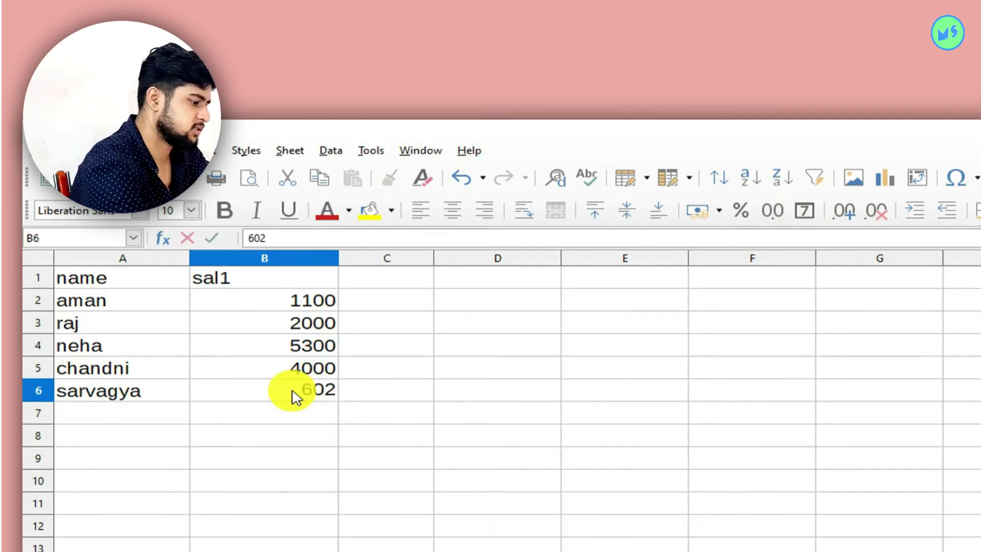
key("BackSpace")
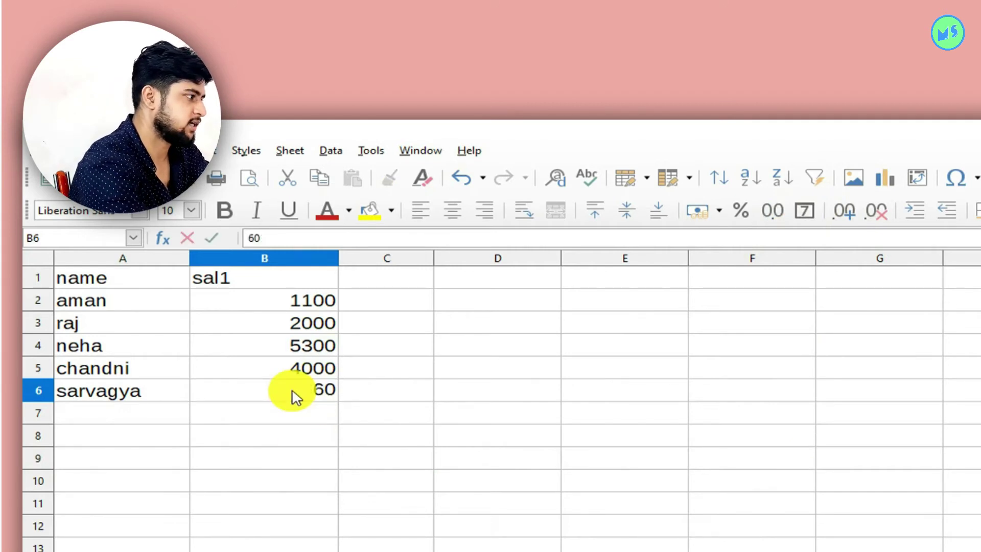
key("BackSpace")
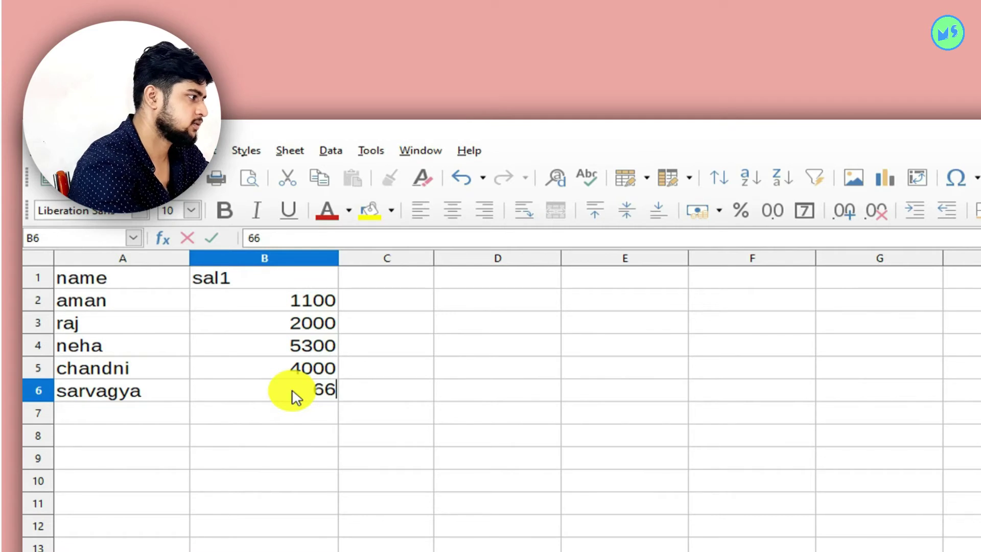
type("600")
Enter the column heading sal2 in cell C1.
left_click(388, 281)
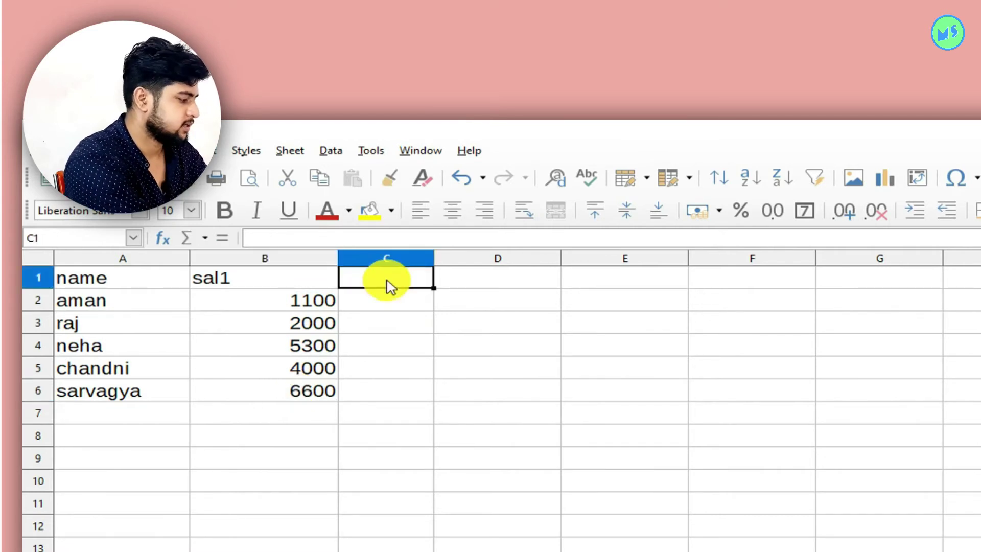
type("sal2")
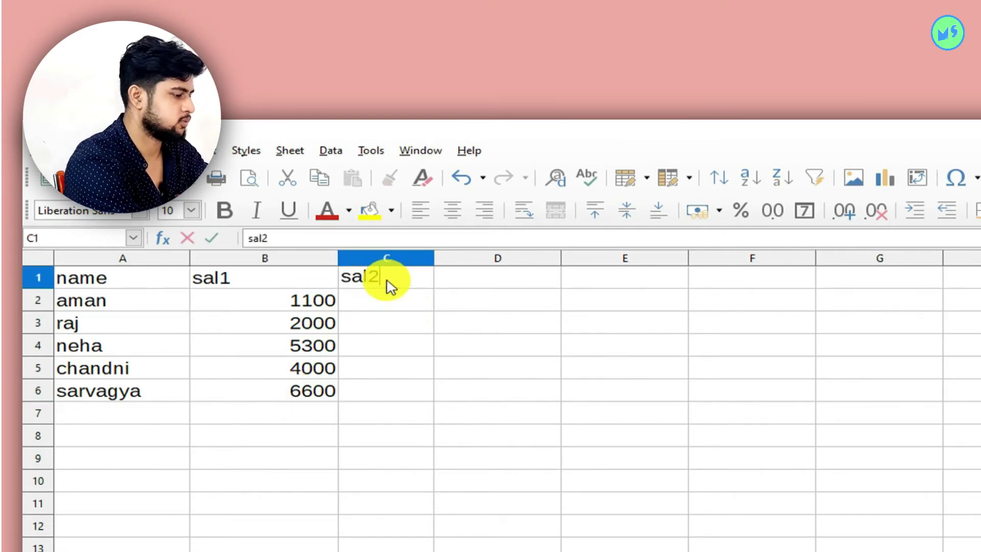
key("Return")
Enter the salaries 5552, 4562, 7584, 1324 and 4854 in cells C2 to C6, one per row.
type("555")
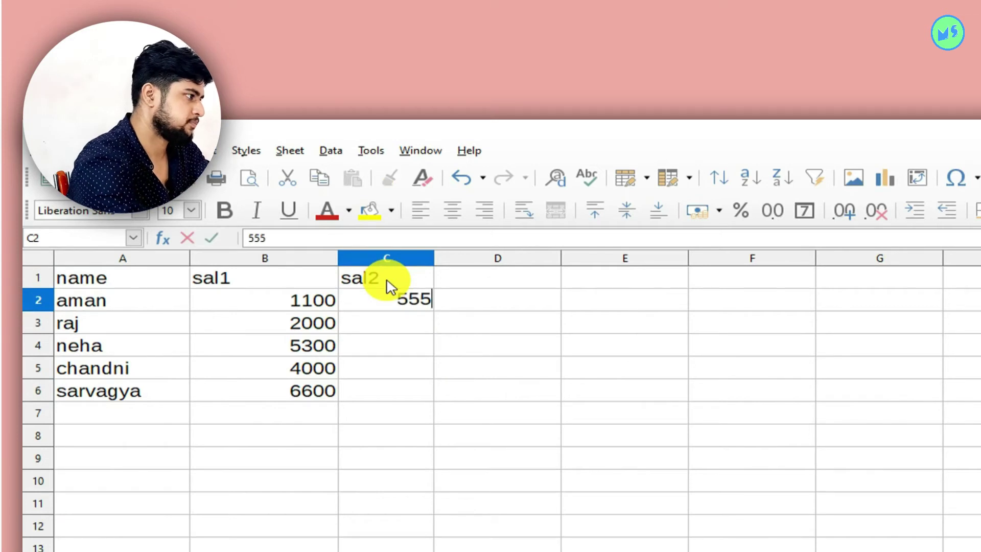
type("2")
key("Return")
type("4562")
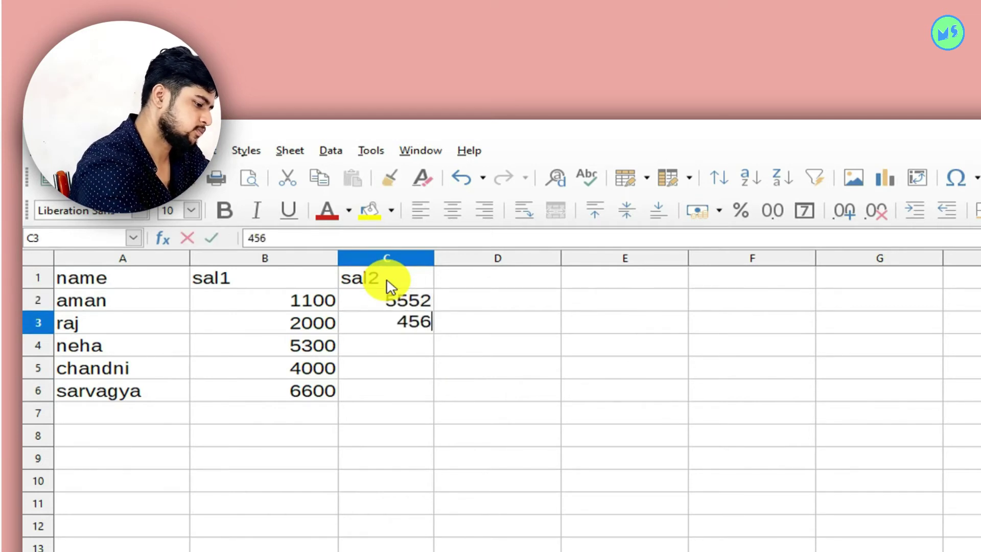
key("Return")
type("7584")
key("Return")
type("132")
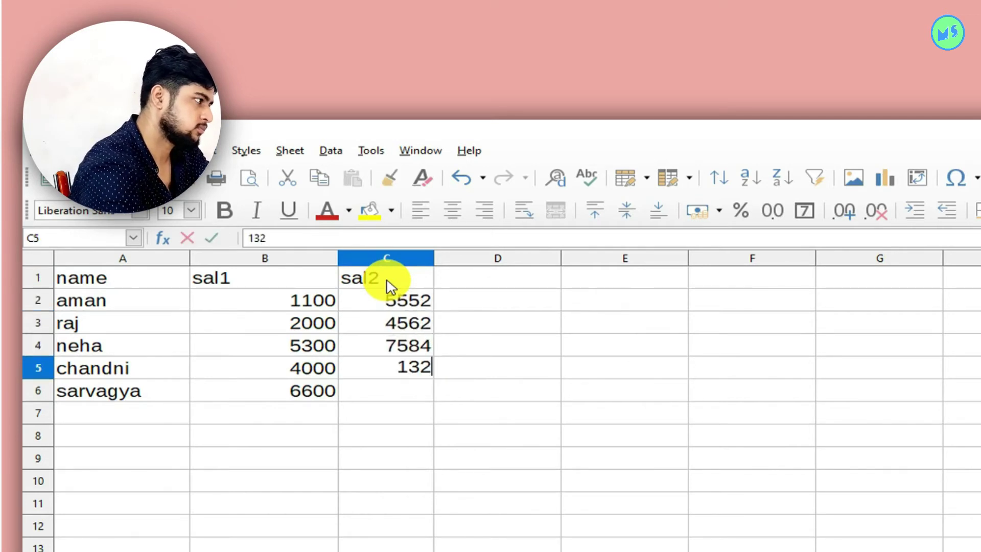
key("Return")
type("4854")
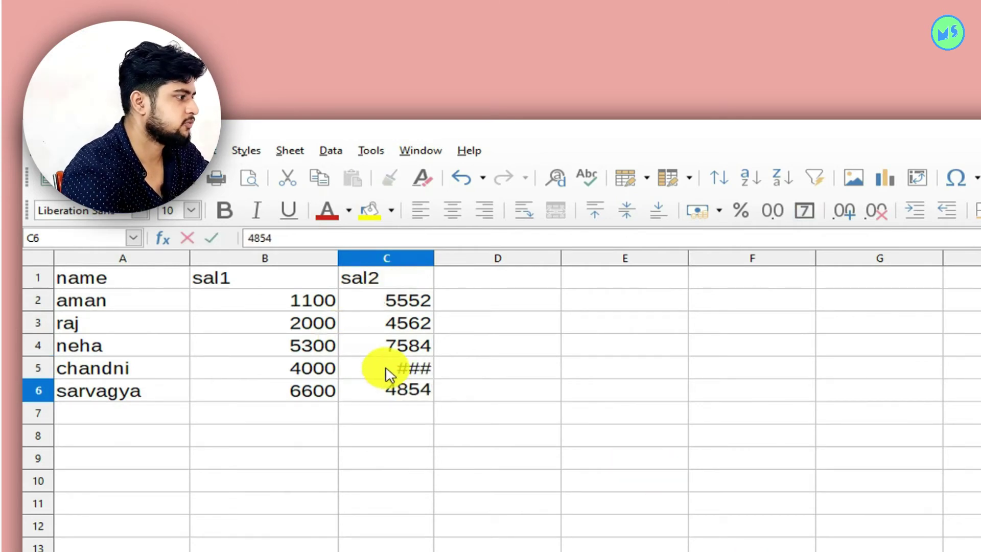
Remove the date formatting from cell C5 so its salary is shown as a plain number.
left_click(420, 377)
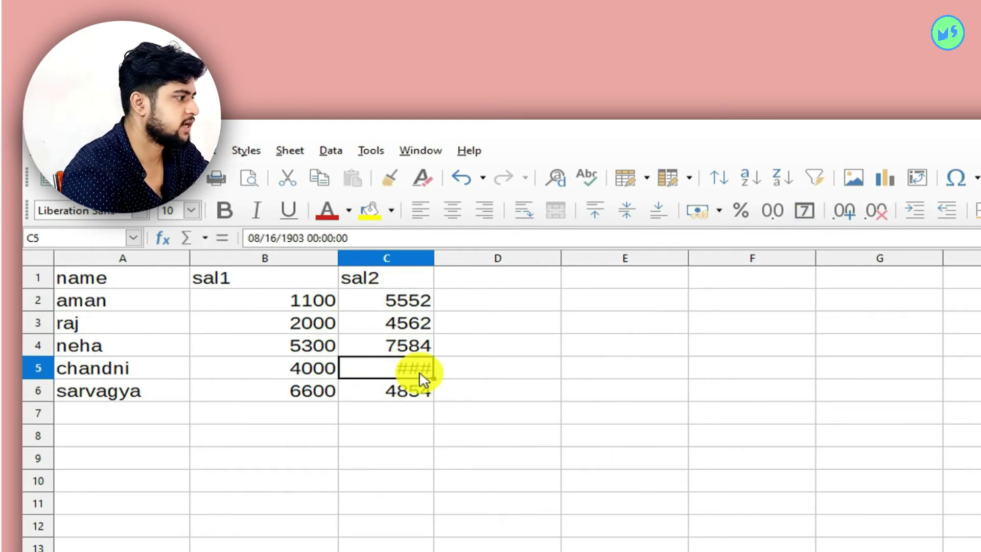
left_click(812, 217)
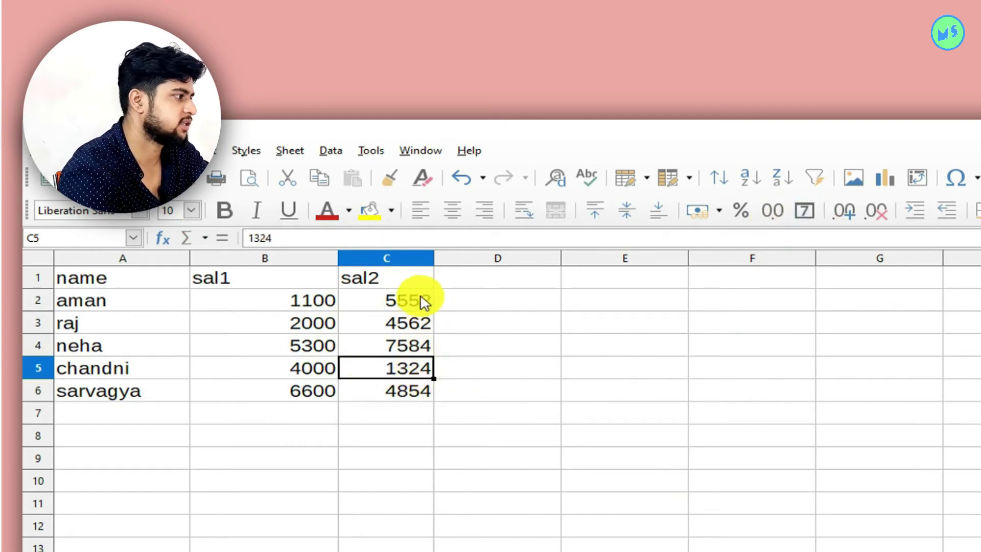
left_click(463, 320)
left_click(460, 306)
Enter the heading Sal 3 in cell D1 and the salaries 7541, 6541, 1756, 3259 and 4521 in cells D2 to D6.
left_click(539, 278)
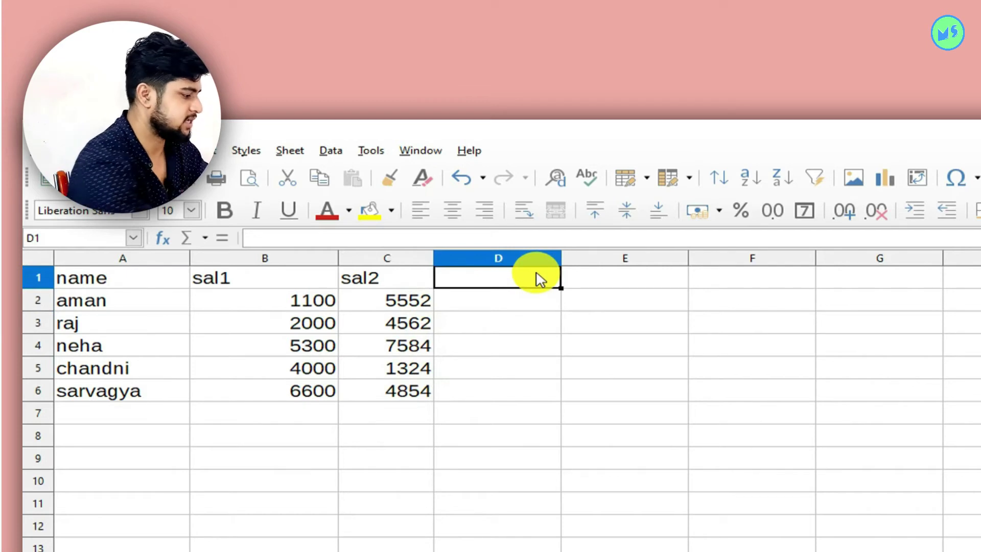
type("sal 3")
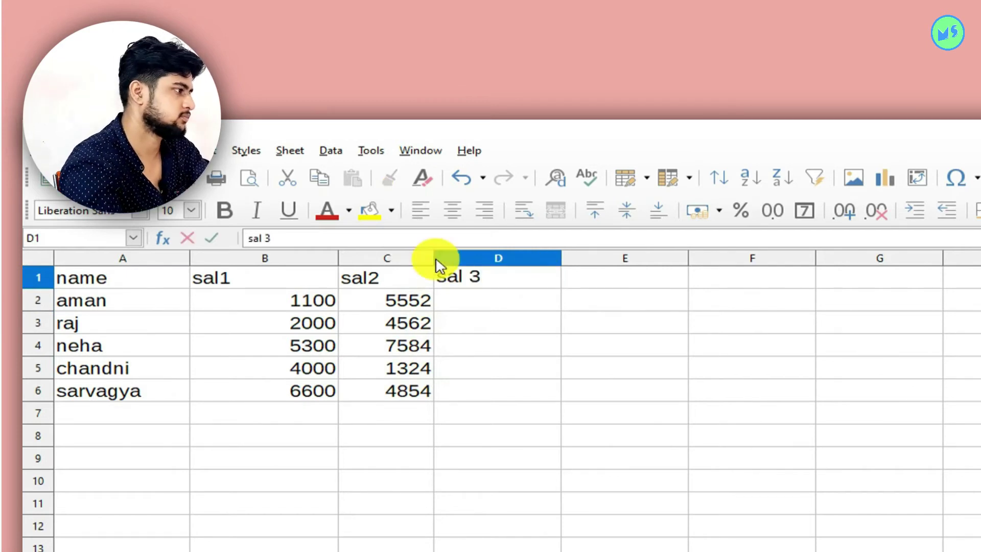
left_click(482, 306)
type("7541")
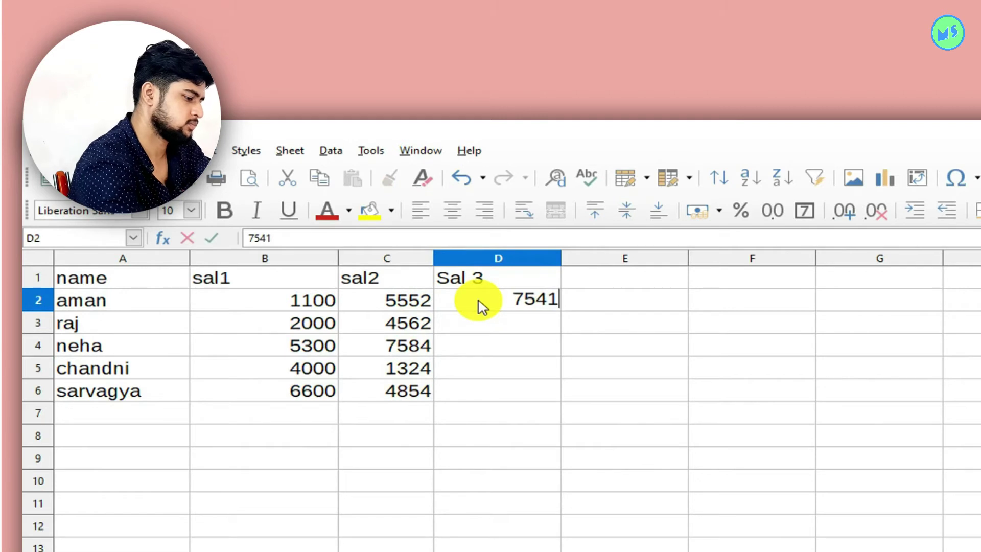
key("Return")
type("6541")
key("Return")
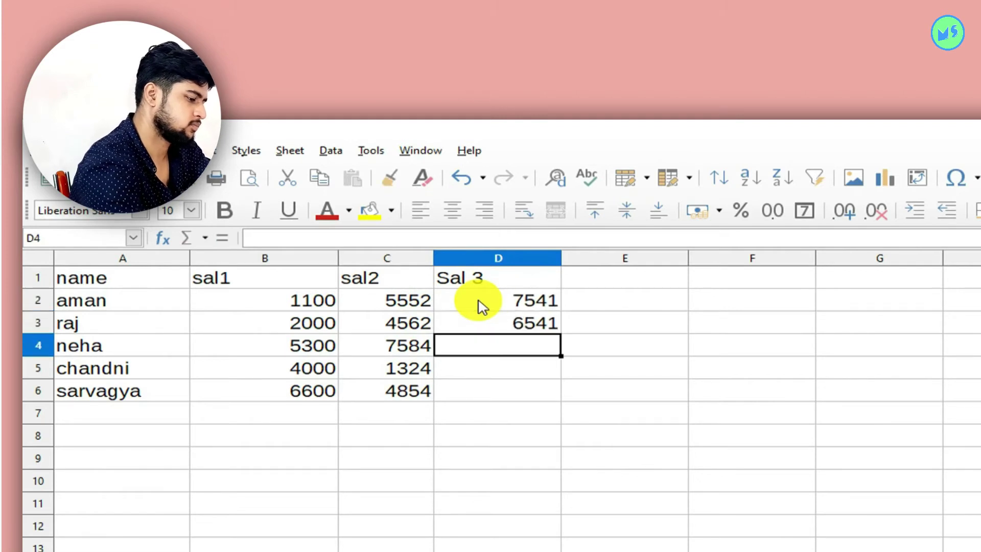
type("1756")
key("Return")
type("3259")
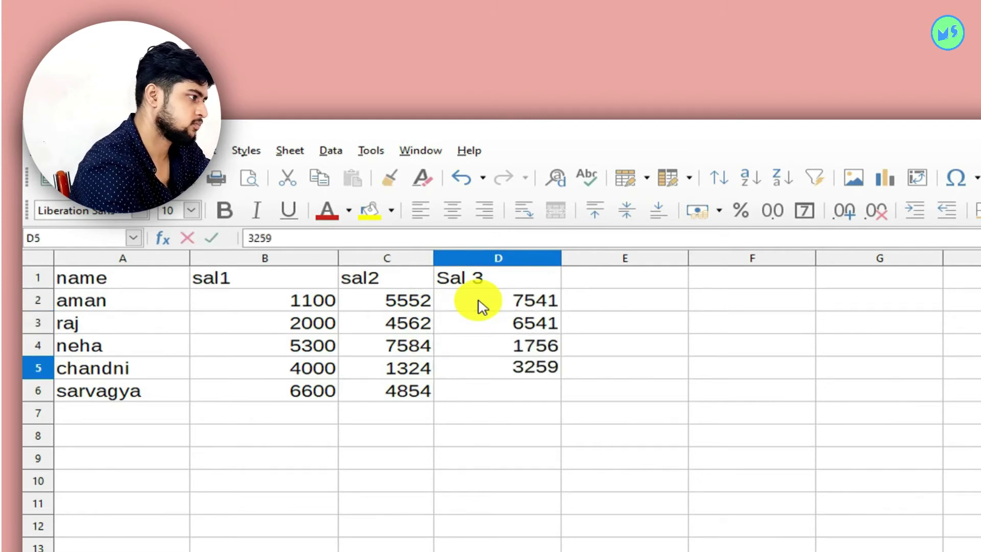
key("Return")
type("4521")
Enter the column heading total in cell E1, beside the third salary heading.
left_click(590, 282)
type("t")
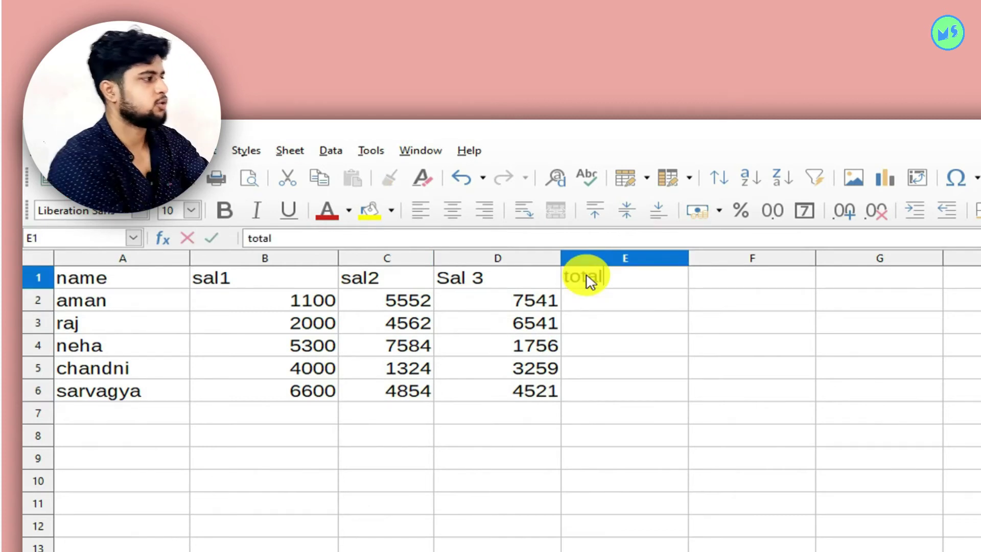
type("otal")
left_click(678, 430)
Total the first person's three salaries in cell E2 with the formula =SUM(B2,C2,D2) and reselect the cell to review it.
left_click(645, 308)
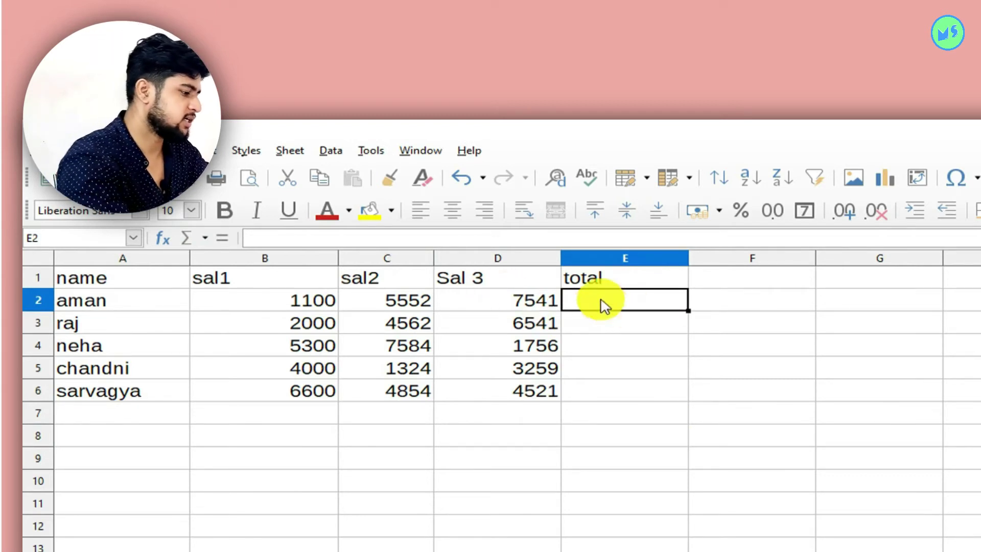
type("=")
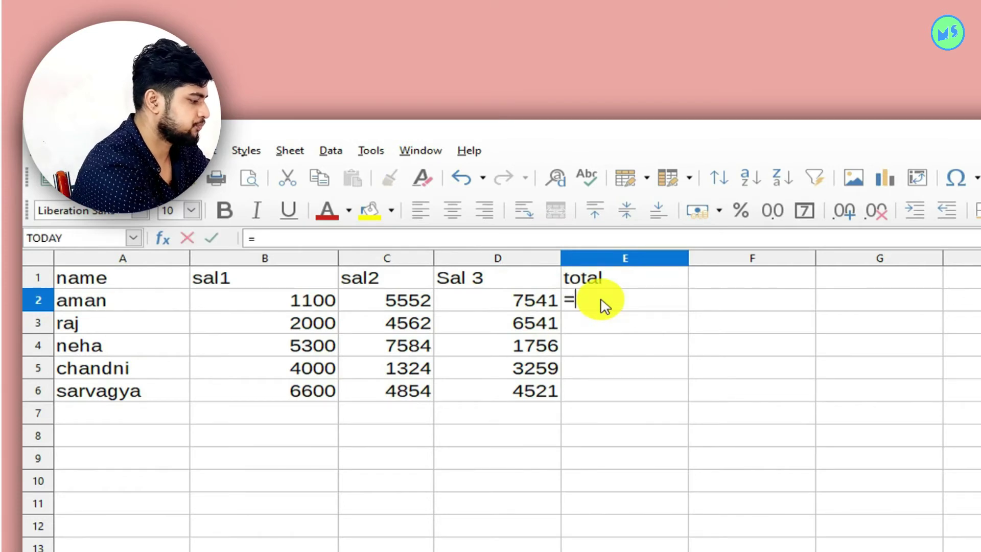
type("sum")
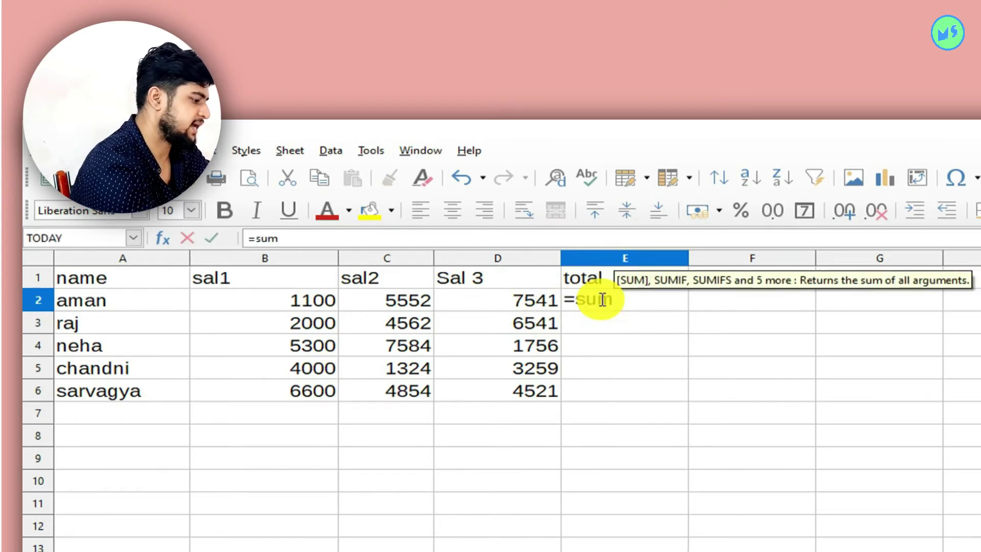
type("(")
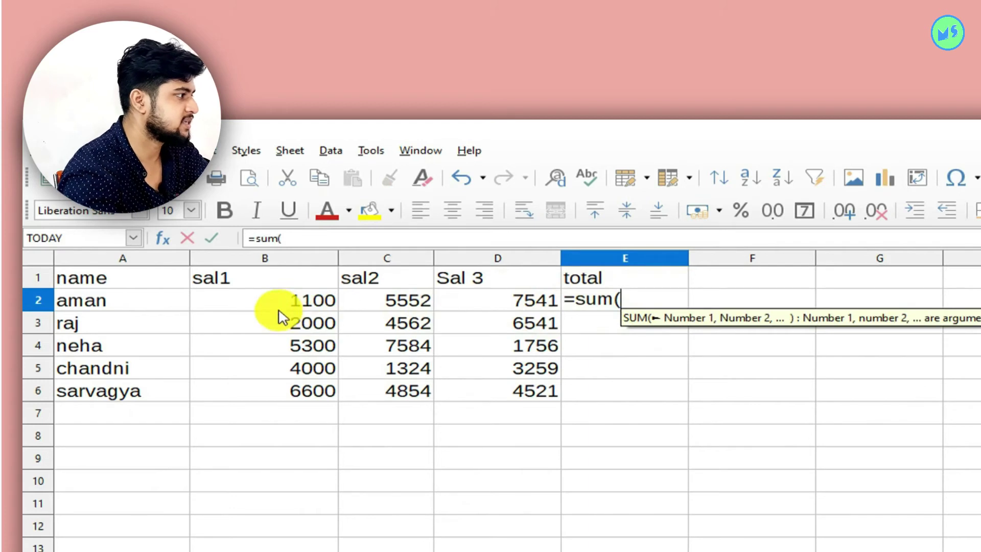
type("B2")
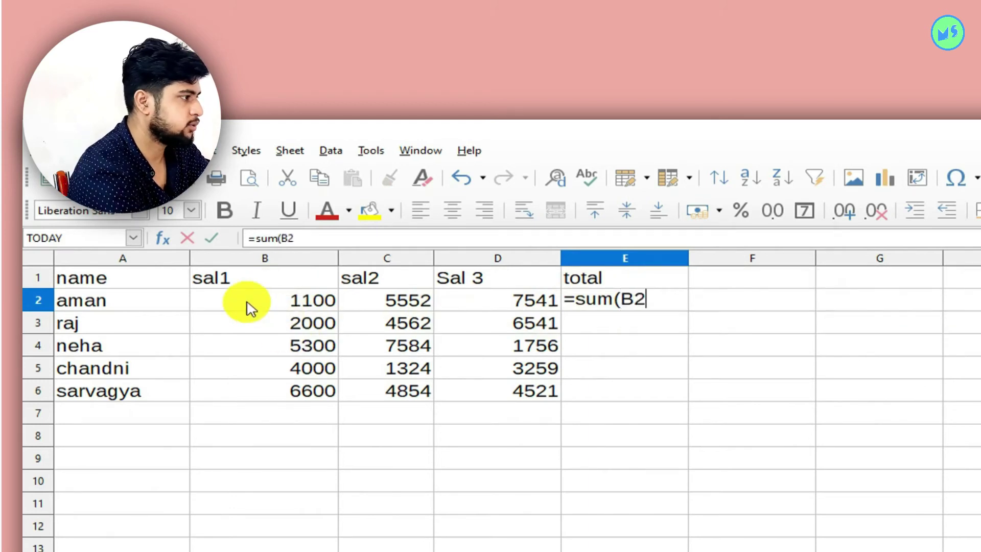
type(",c")
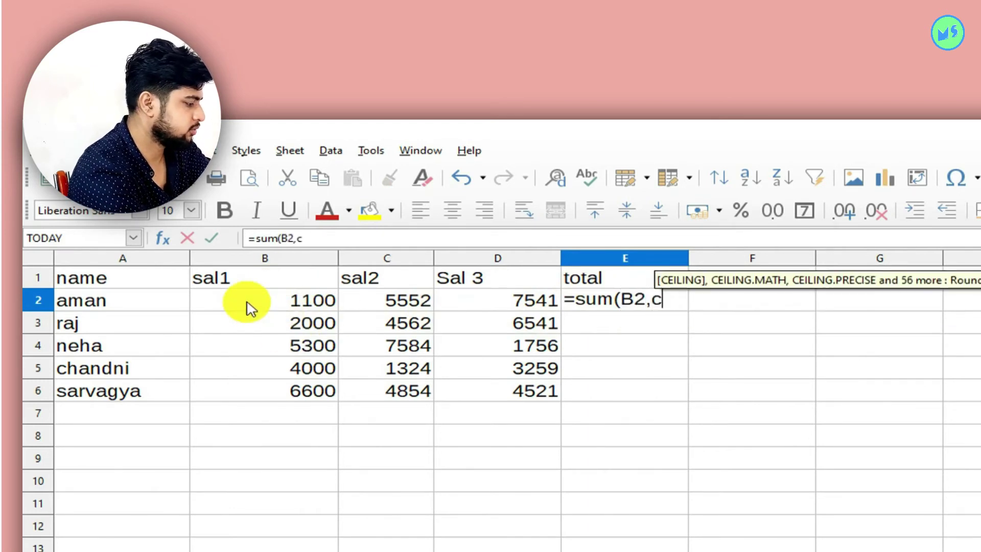
type("2,d2")
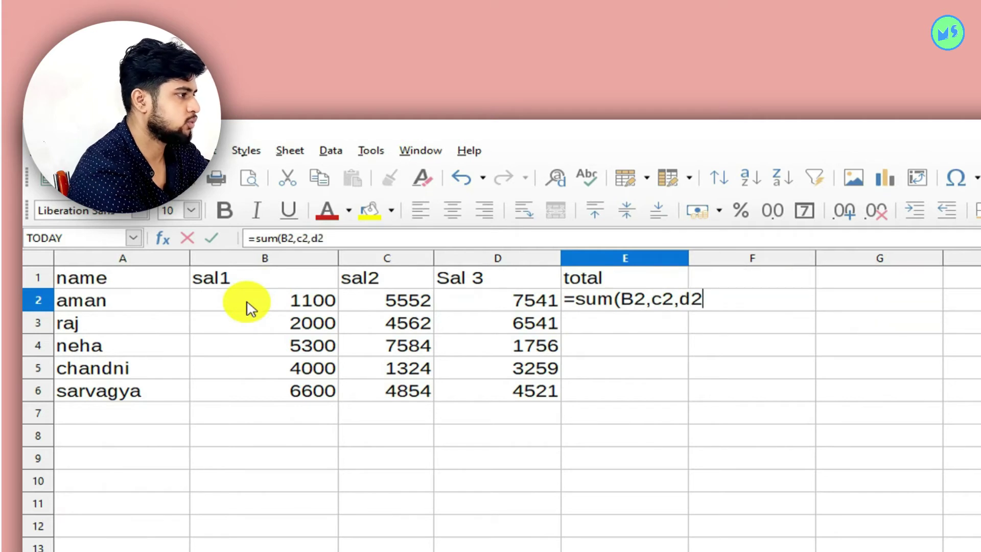
type(")")
key("Return")
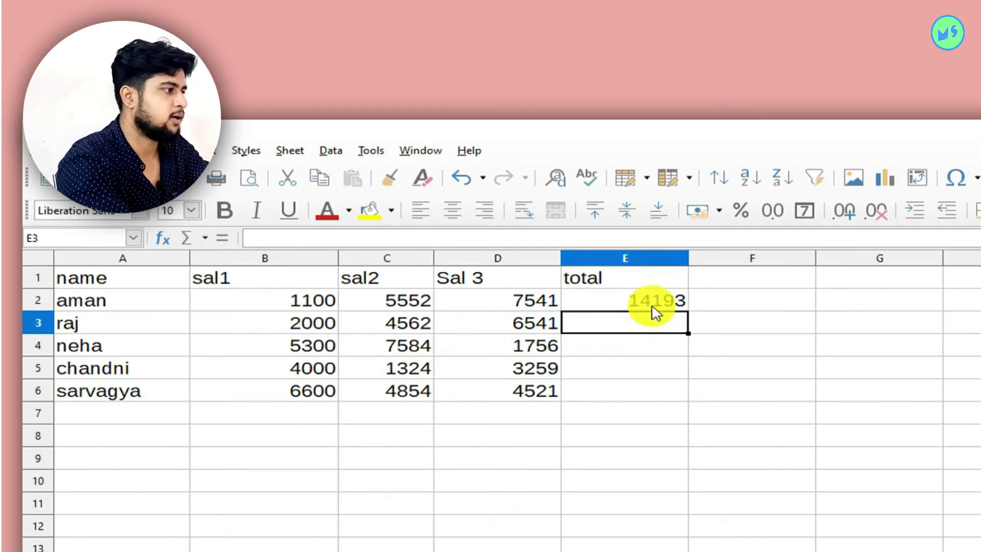
left_click(717, 306)
left_click(632, 301)
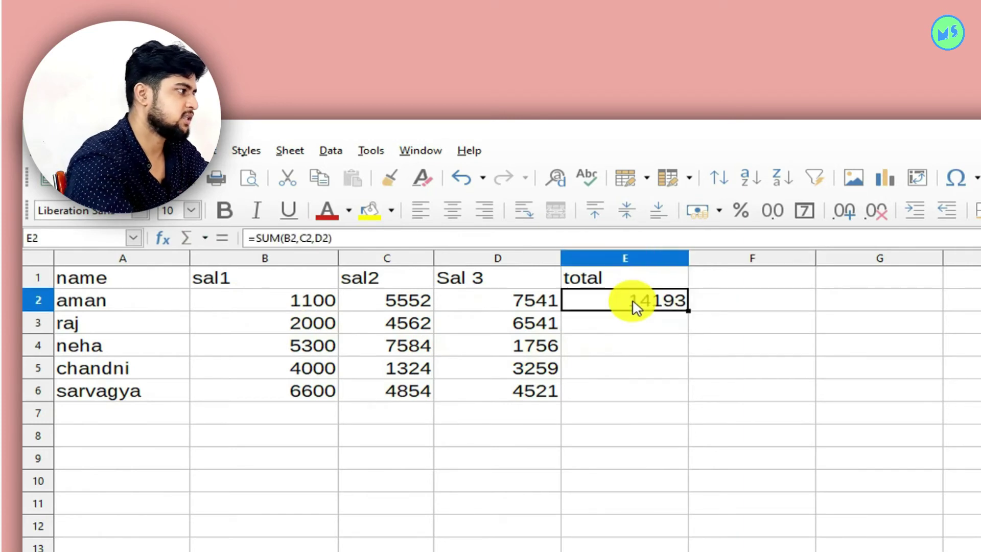
Try a SUM formula over the range E1:E8 in cell E3, and clear the contents of cells E1 to E7.
key("Down")
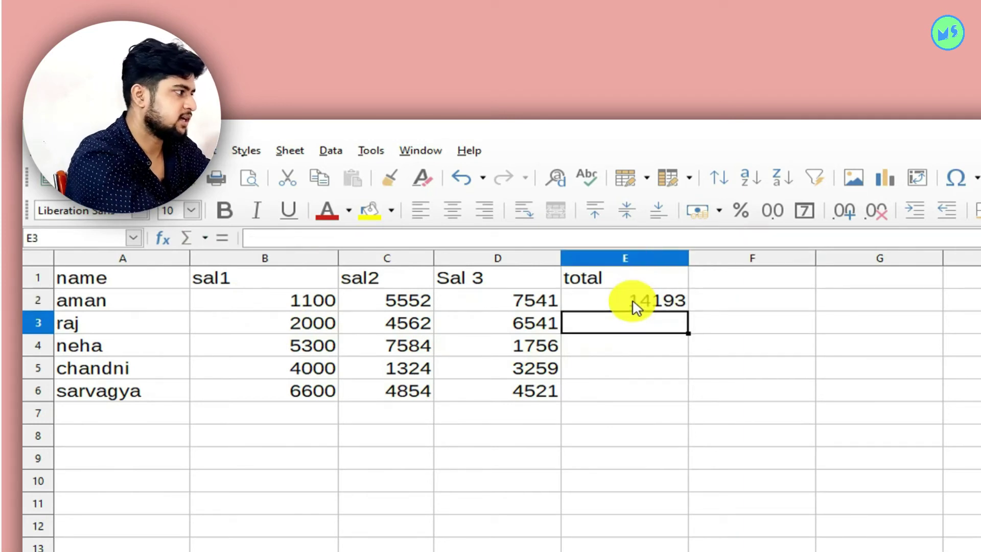
key("F2")
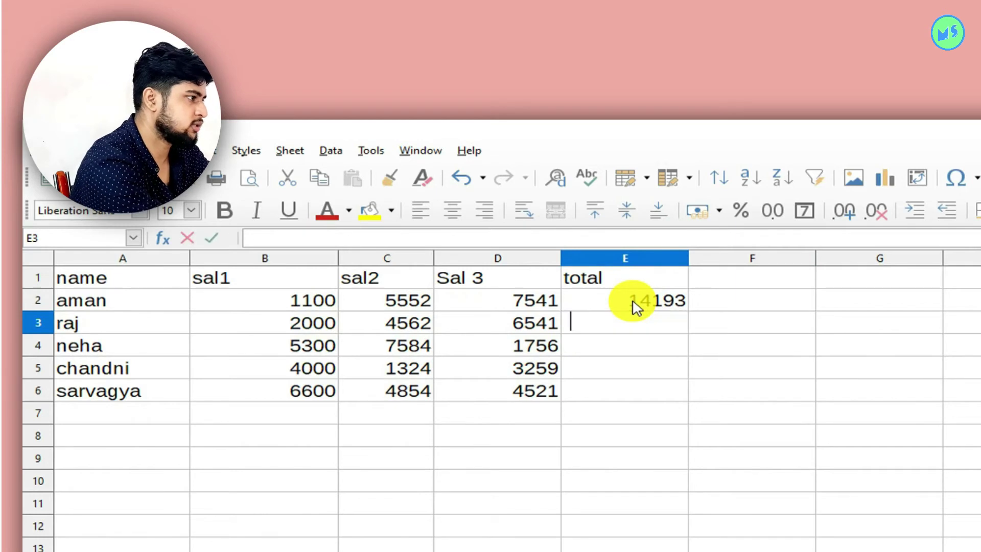
type("=sum")
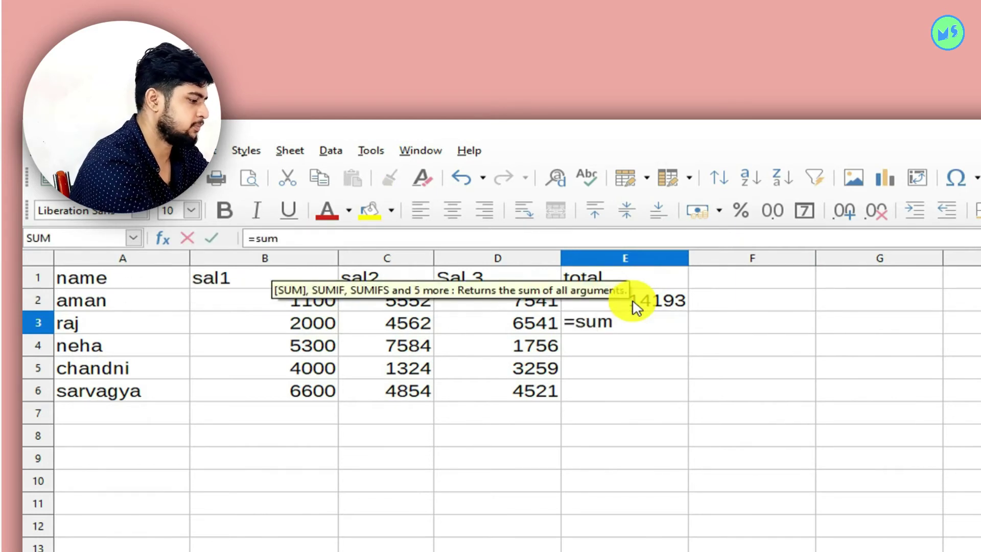
type("(")
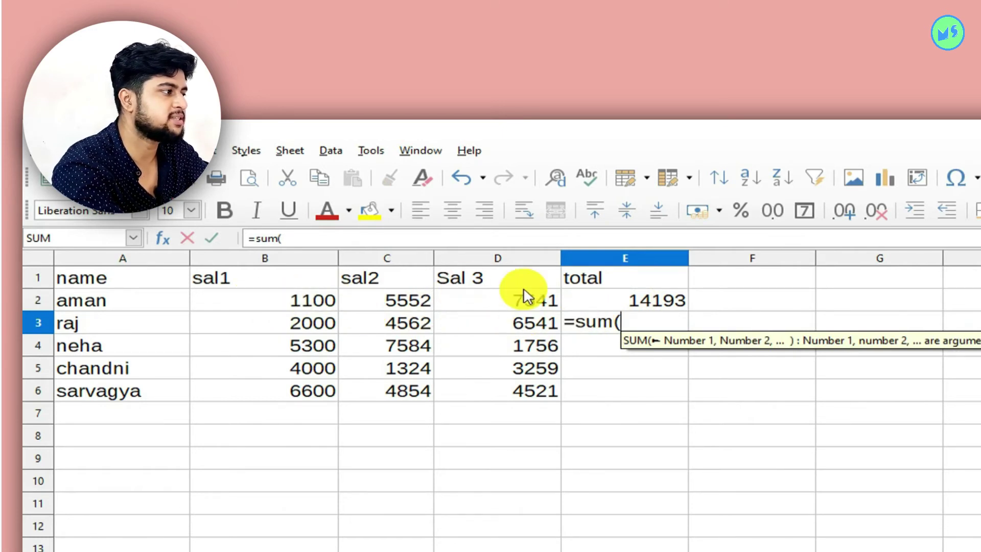
left_click_drag(626, 286, 662, 438)
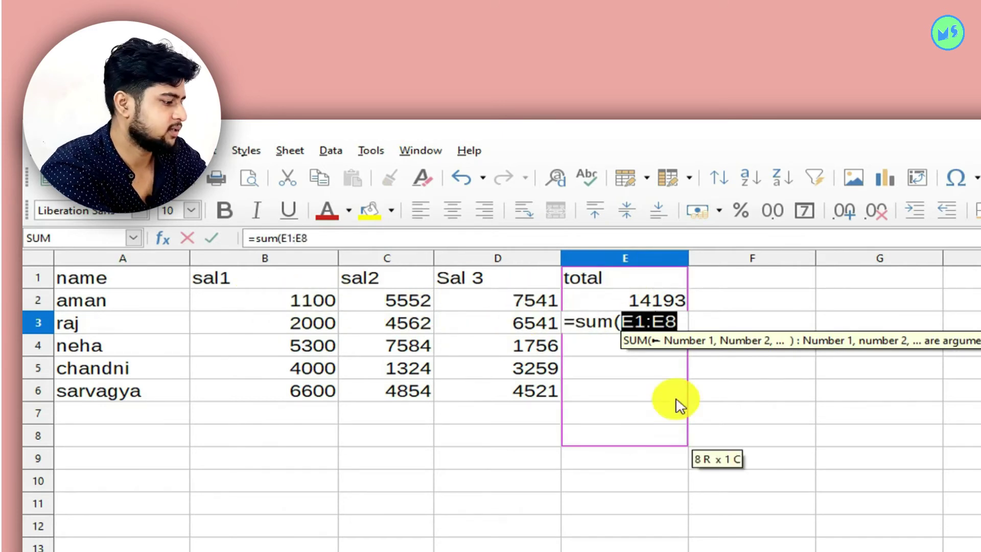
key("Return")
left_click_drag(618, 280, 620, 423)
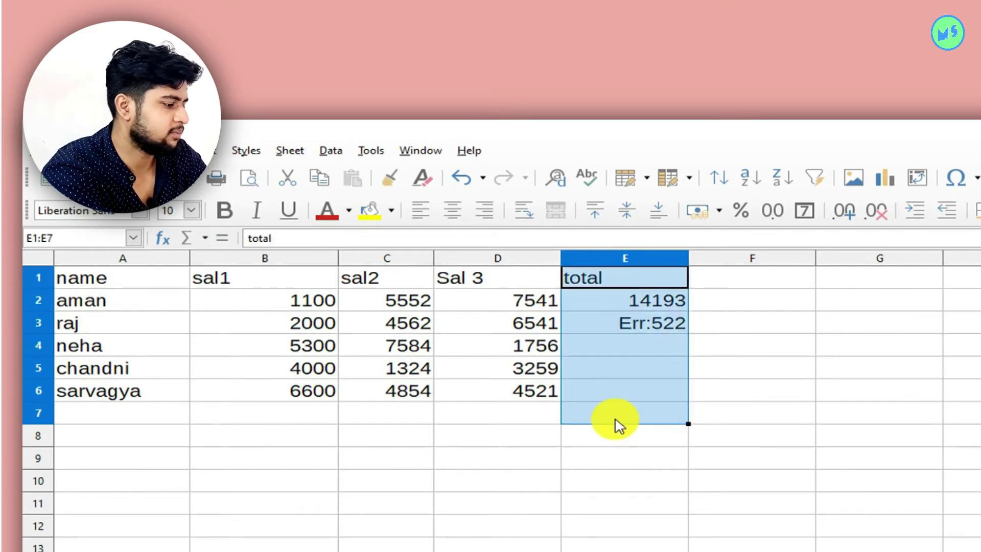
key("Delete")
Auto-fill the sal2 heading from cell C1 across to G1, continuing the series to sal6.
left_click_drag(434, 288, 252, 274)
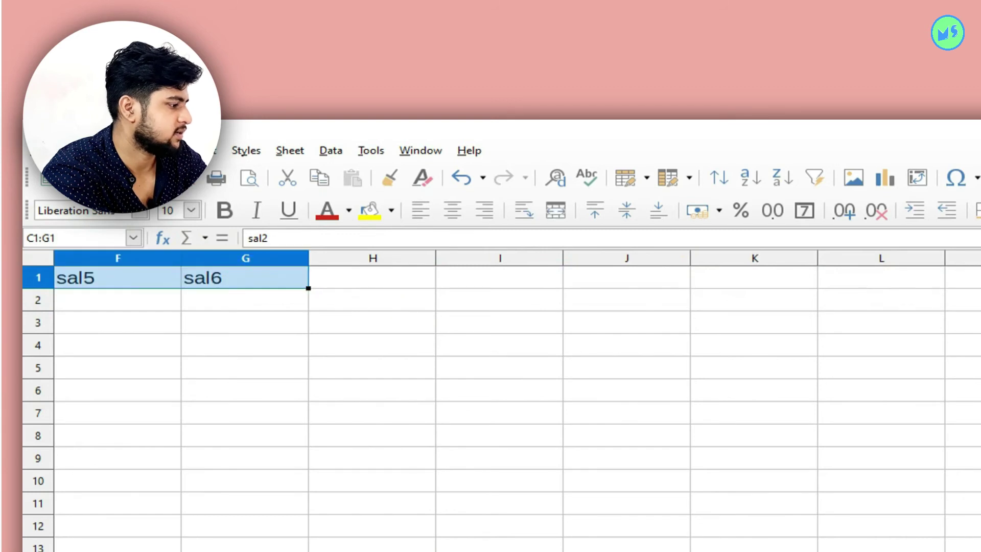
Auto-fill the salary series in rows 2 and 3 from the sal2 and sal3 values across to column G.
left_click(637, 305)
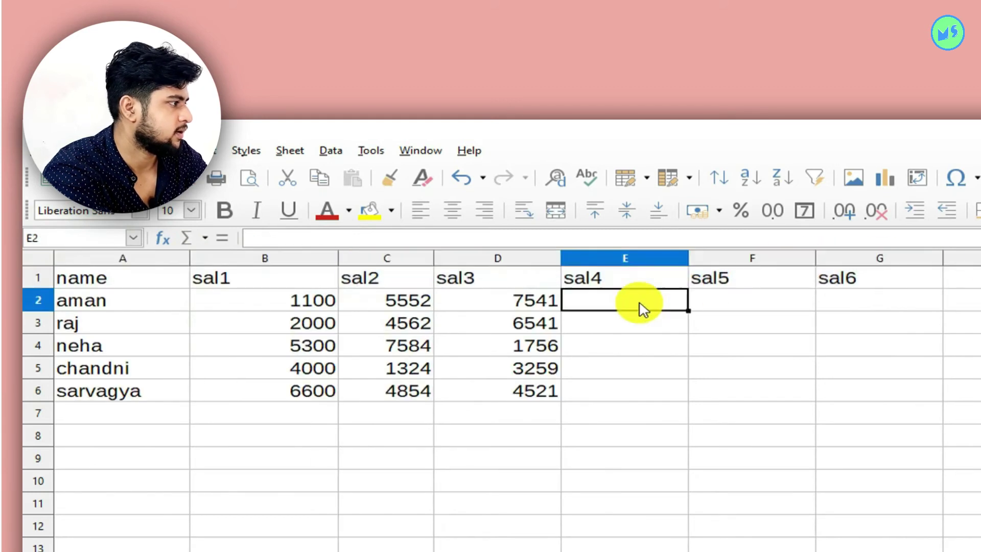
left_click_drag(413, 306, 496, 307)
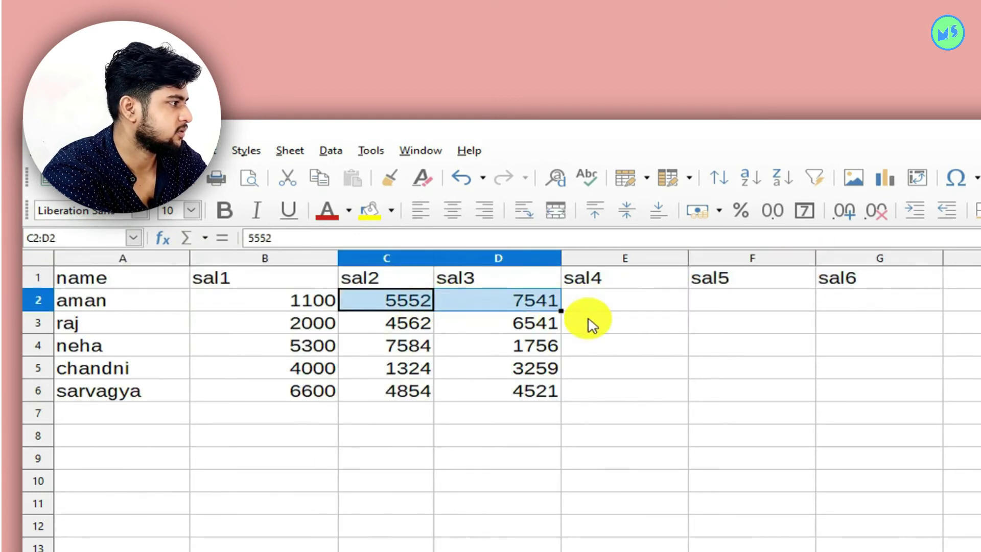
left_click_drag(562, 310, 886, 322)
left_click_drag(408, 322, 482, 329)
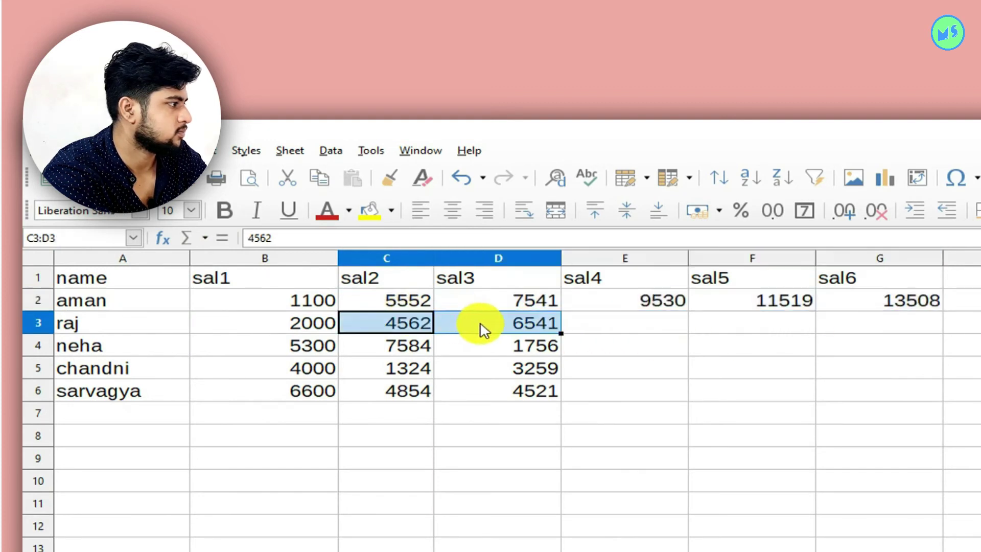
left_click_drag(562, 333, 886, 335)
Auto-fill the row 4 salaries from B4:C4 and the row 5 salaries from C5:D5 across to column G.
left_click_drag(323, 339, 379, 351)
left_click_drag(454, 357, 909, 358)
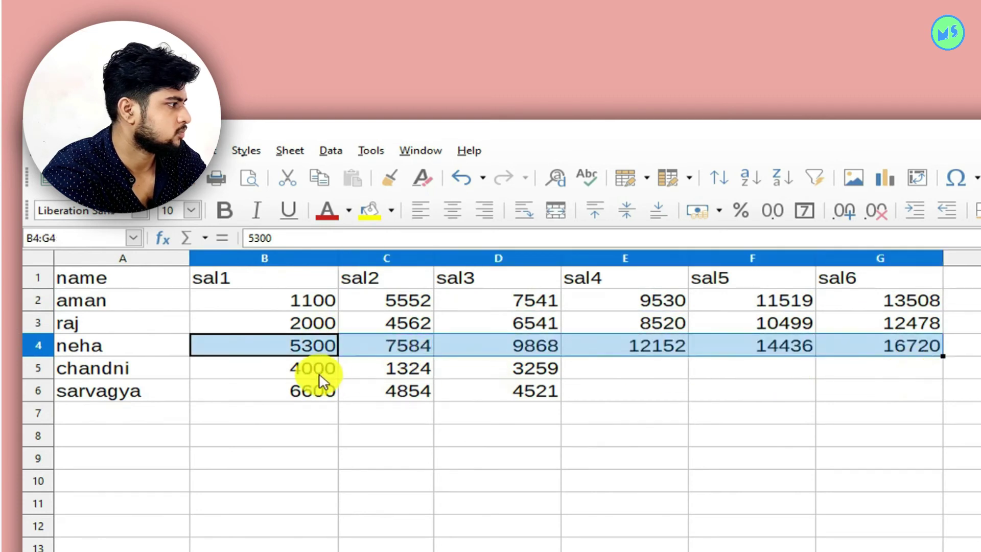
left_click(327, 369)
left_click_drag(344, 371, 909, 375)
Auto-fill the last person's salaries in row 6 from C6:D6 across to G6.
left_click(625, 391)
left_click_drag(427, 390, 501, 391)
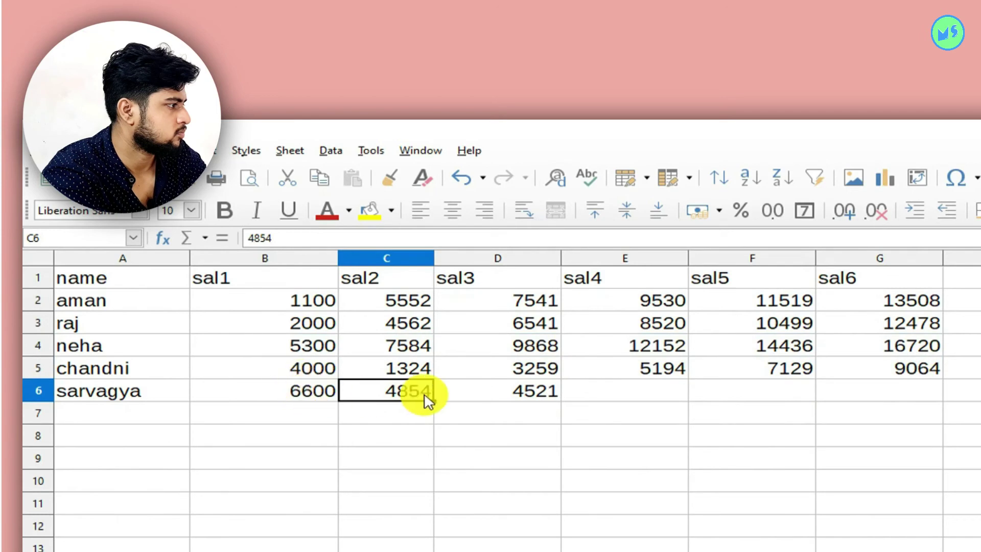
left_click_drag(427, 397, 887, 419)
Enter the column heading total in cell H1, beside the sal6 heading.
left_click(963, 299)
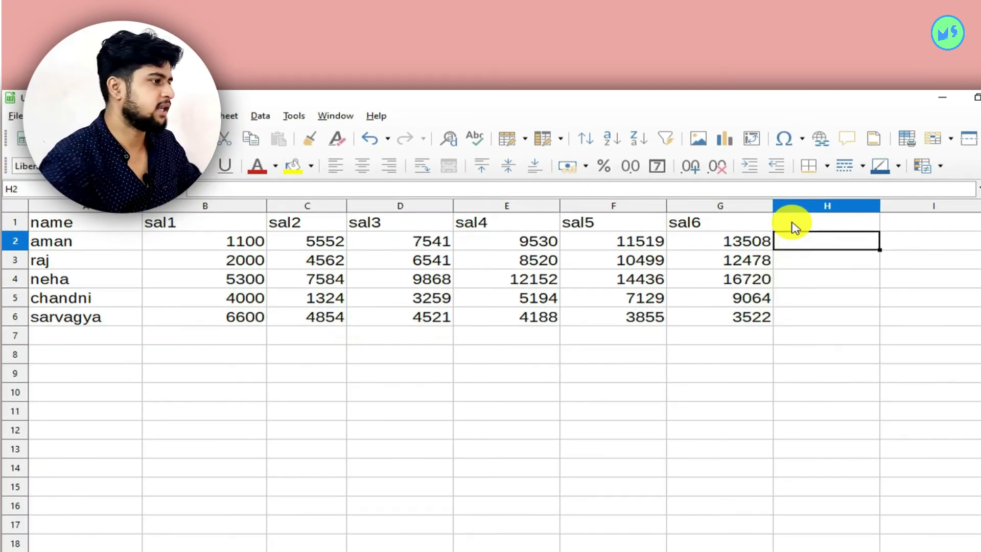
left_click(795, 227)
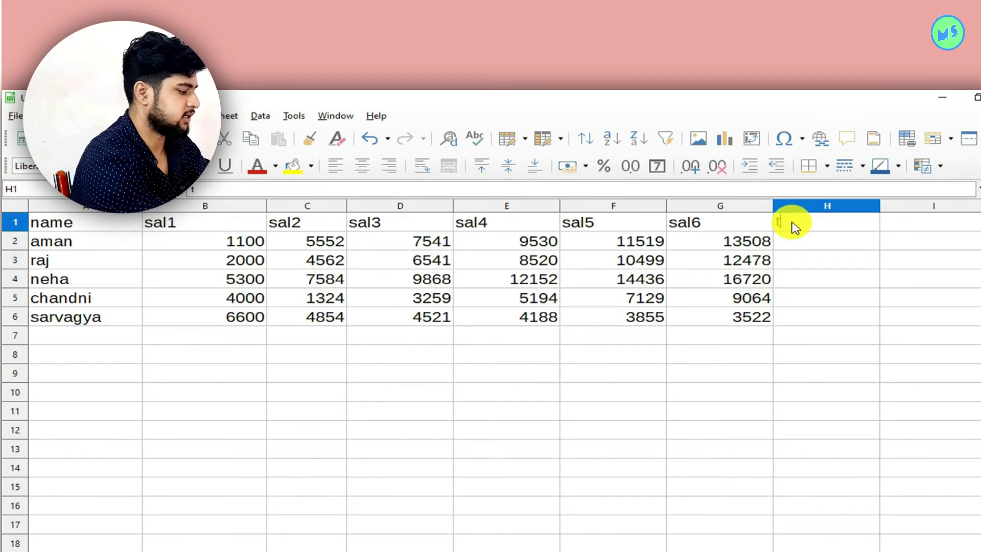
type("total")
left_click(841, 299)
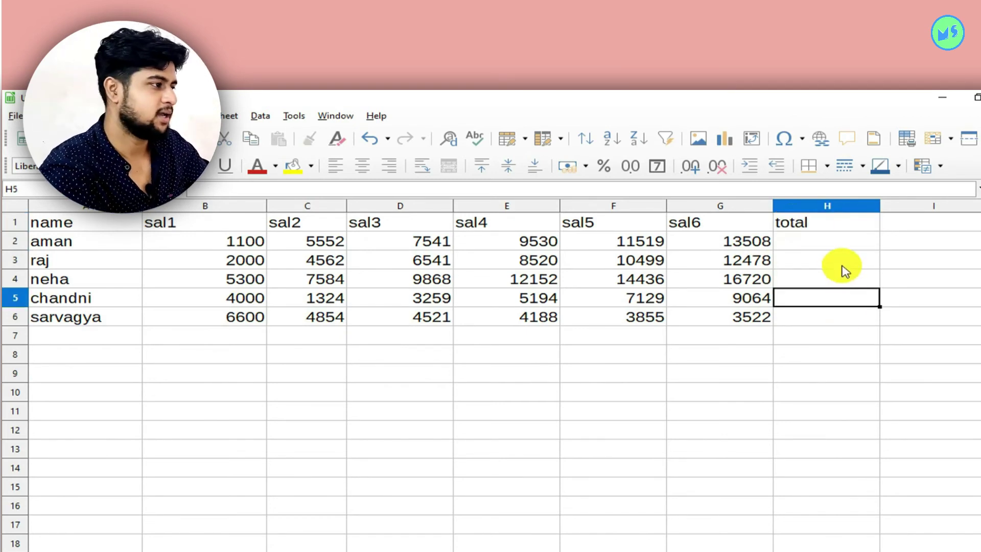
Try totalling the first person's six salaries in cell H2 with =SUM(B2,C2,D2,E2,F2,G2), and clear the cell.
left_click(828, 241)
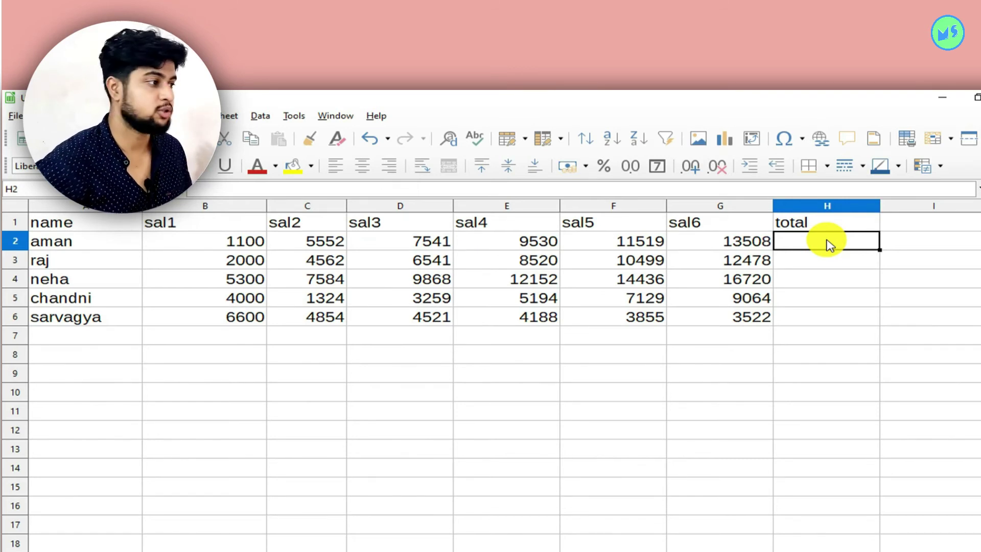
type("=s")
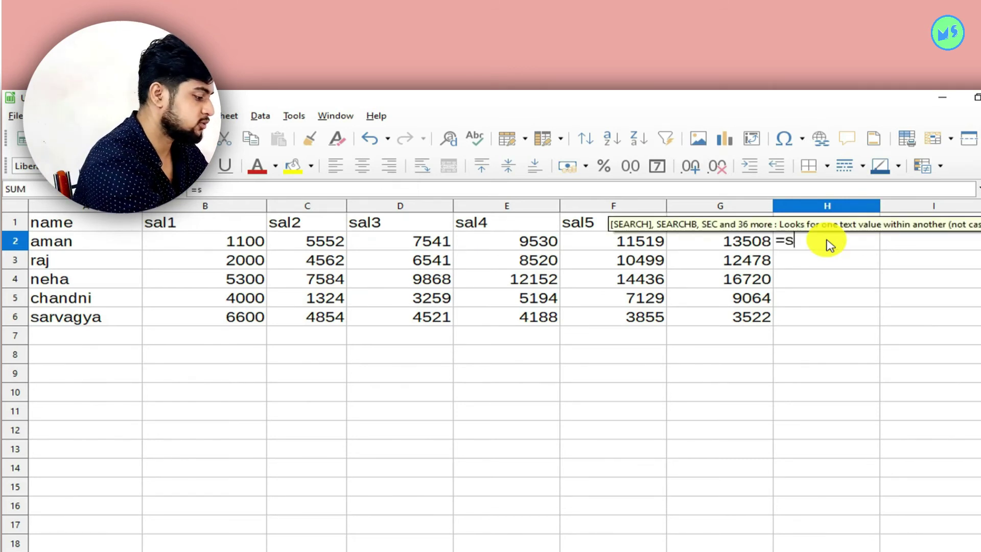
type("um(")
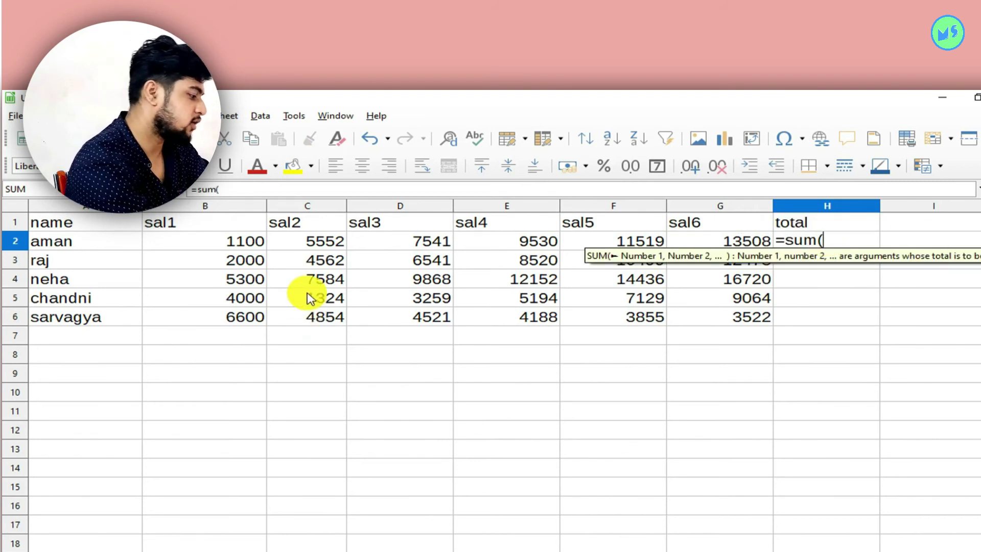
type("b2")
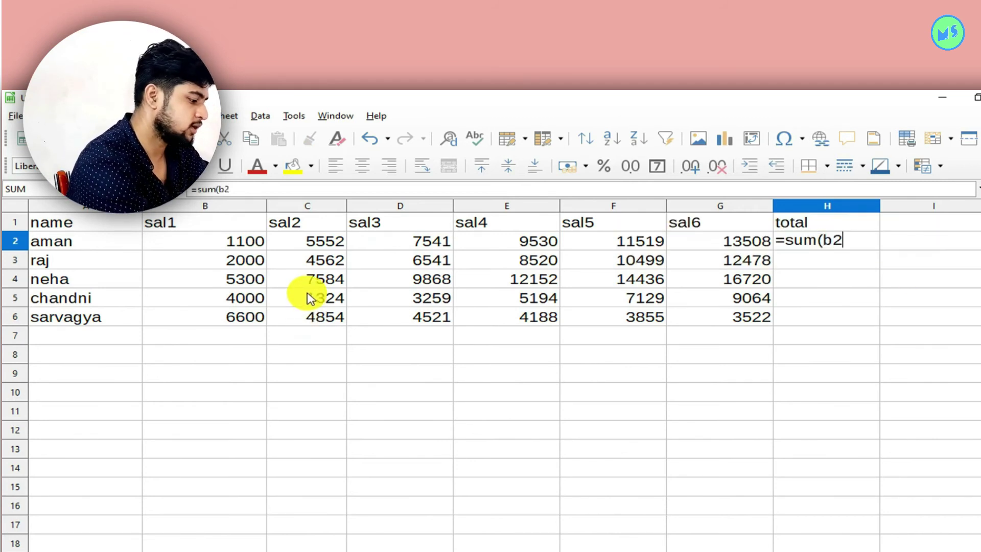
type(",c2,")
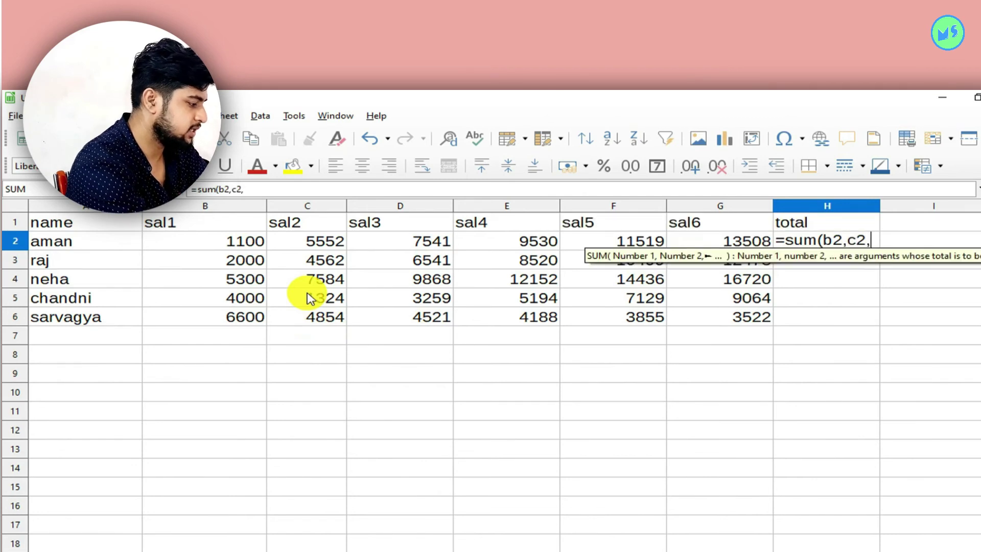
type("d2,e2,f2")
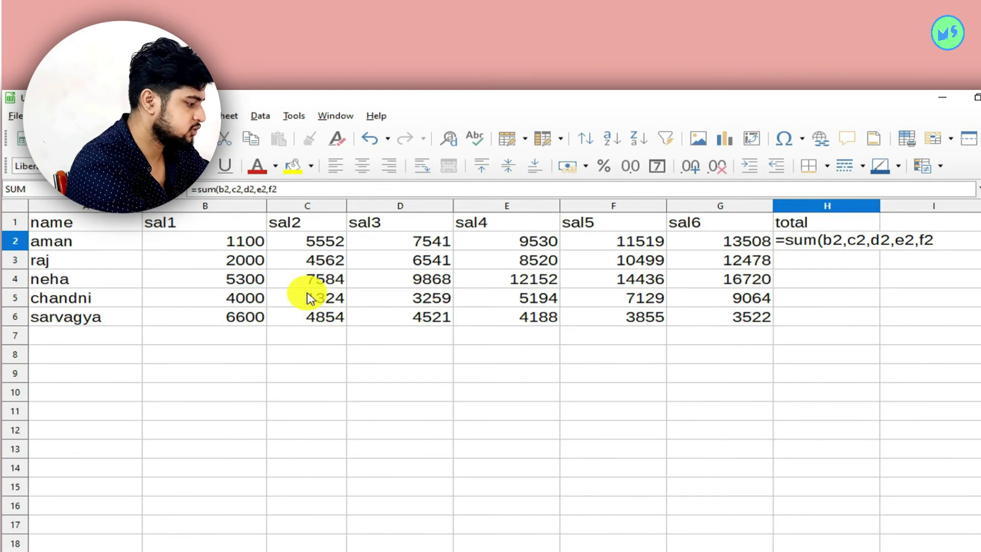
type(",g2)")
key("Return")
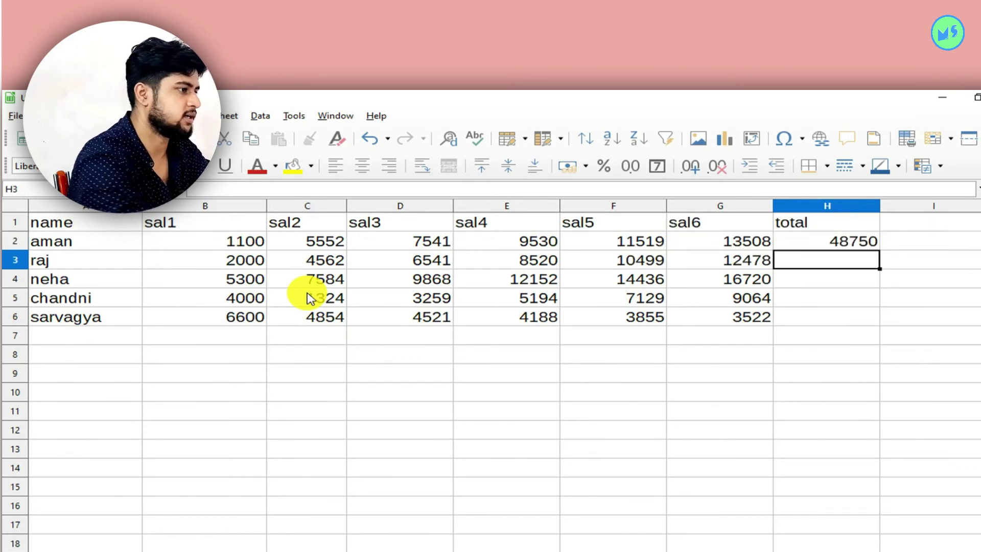
left_click(817, 246)
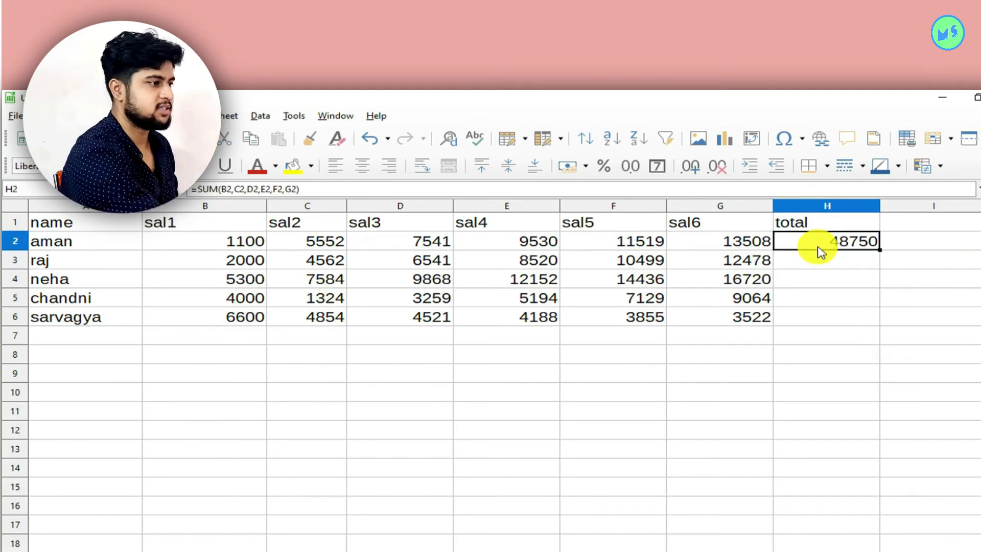
key("Delete")
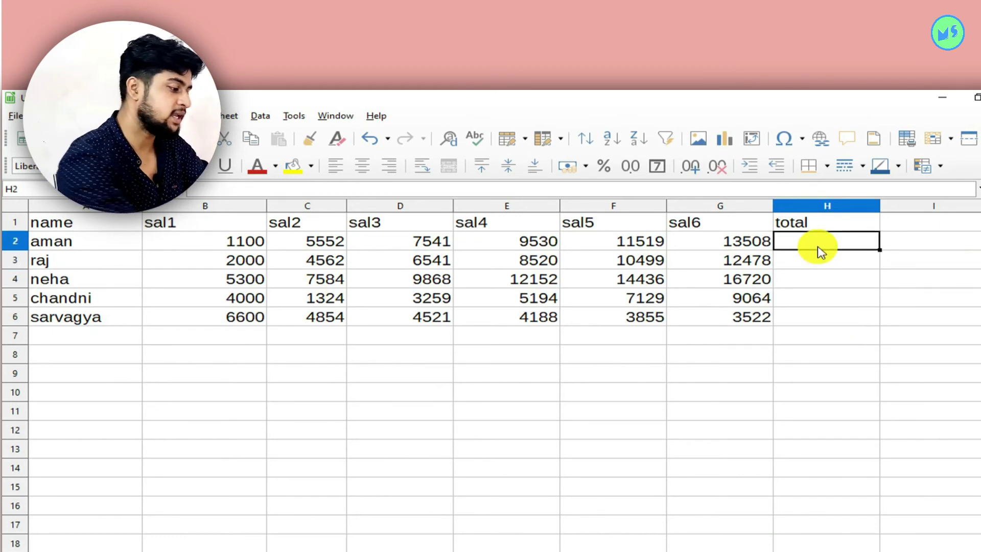
Total the first person's salaries in cell H2 with the range formula =SUM(B2:G2) and open the cell to review its referenced range.
type("=")
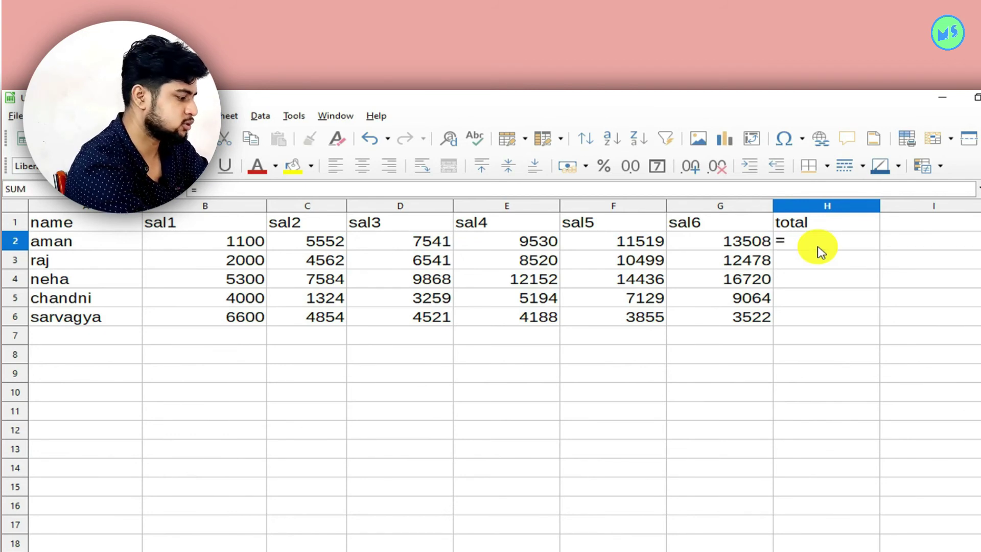
type("sum(")
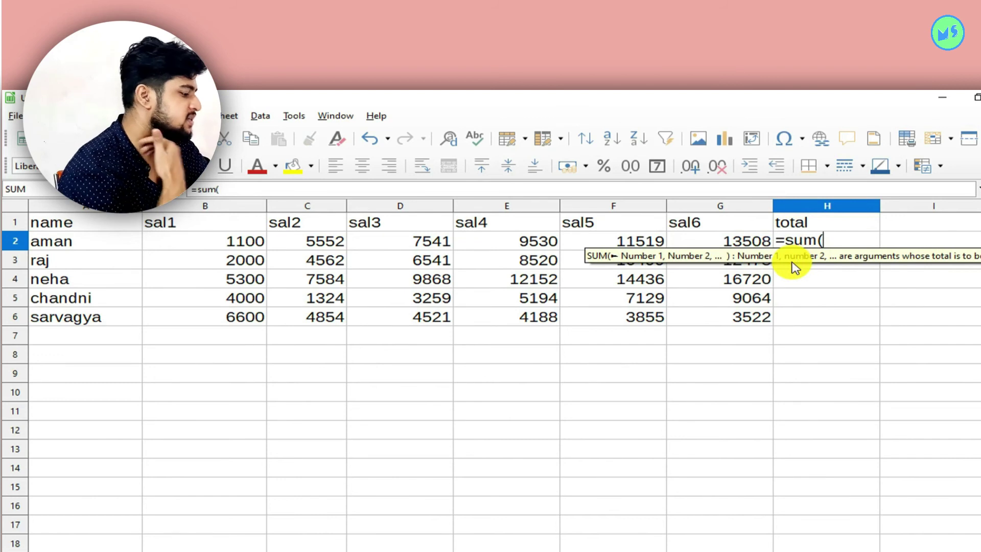
type("b2")
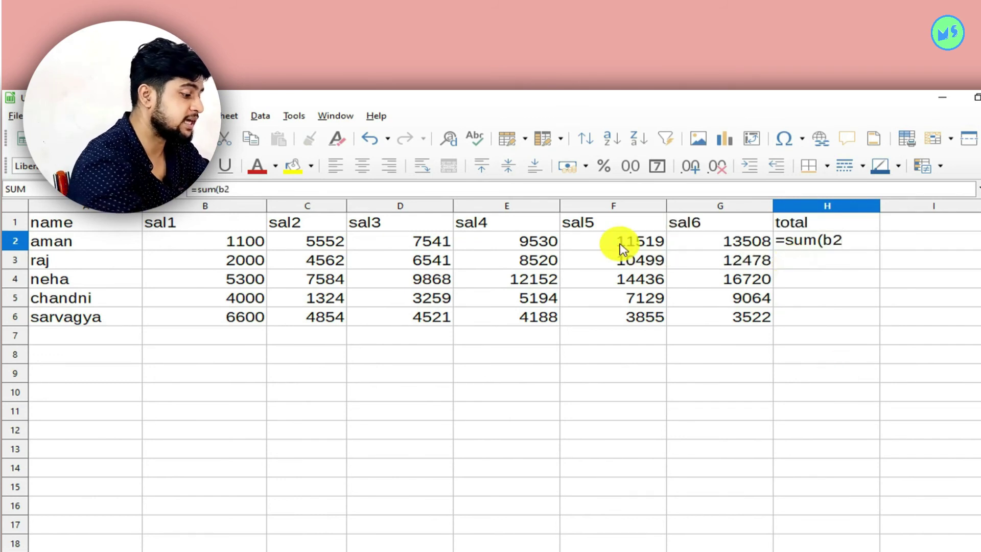
type(":")
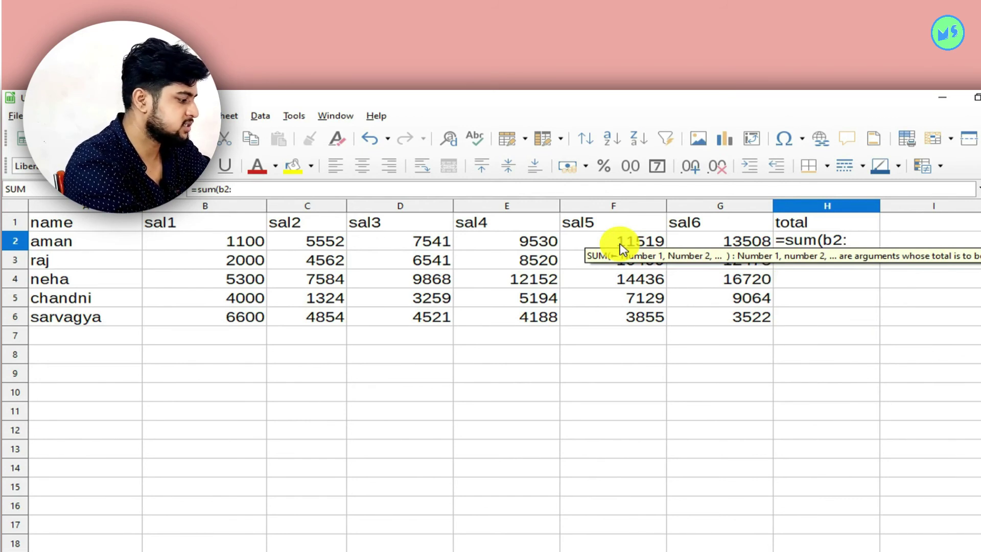
type("G2")
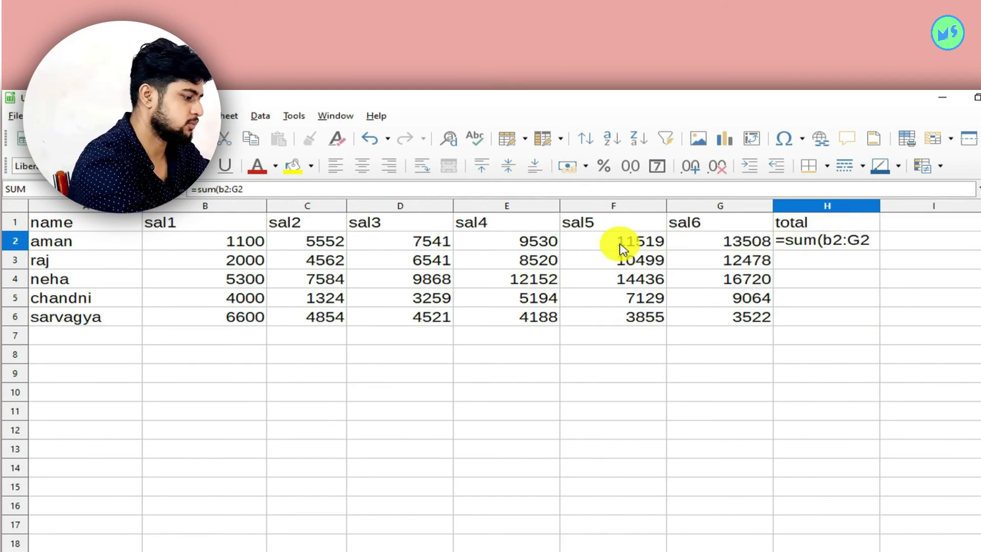
type(")")
key("Return")
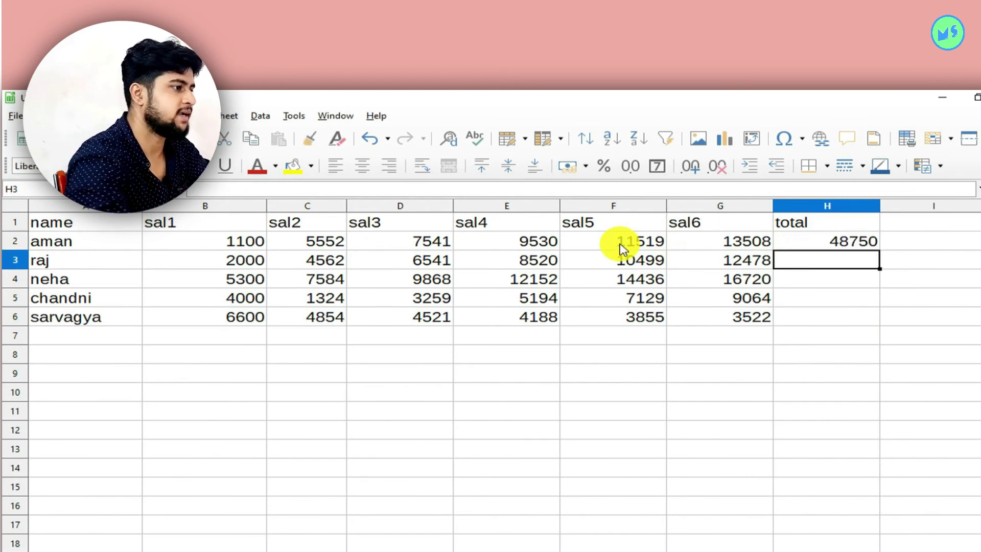
left_click(844, 240)
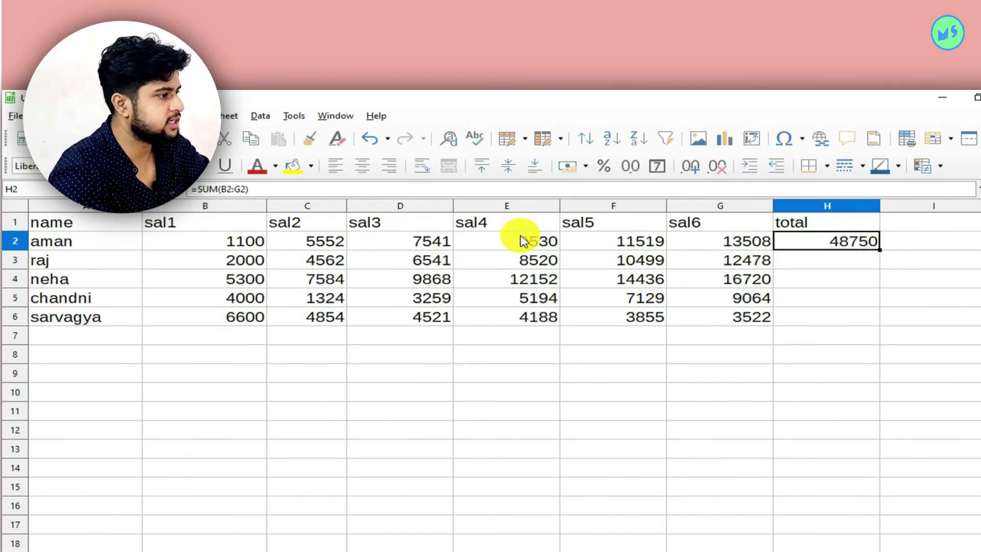
double_click(789, 241)
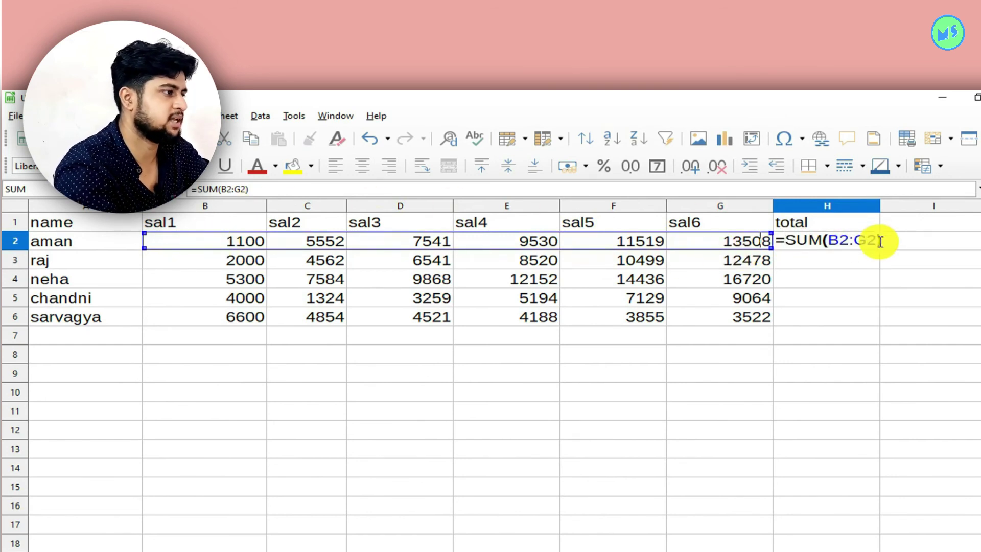
left_click(844, 241)
key("Return")
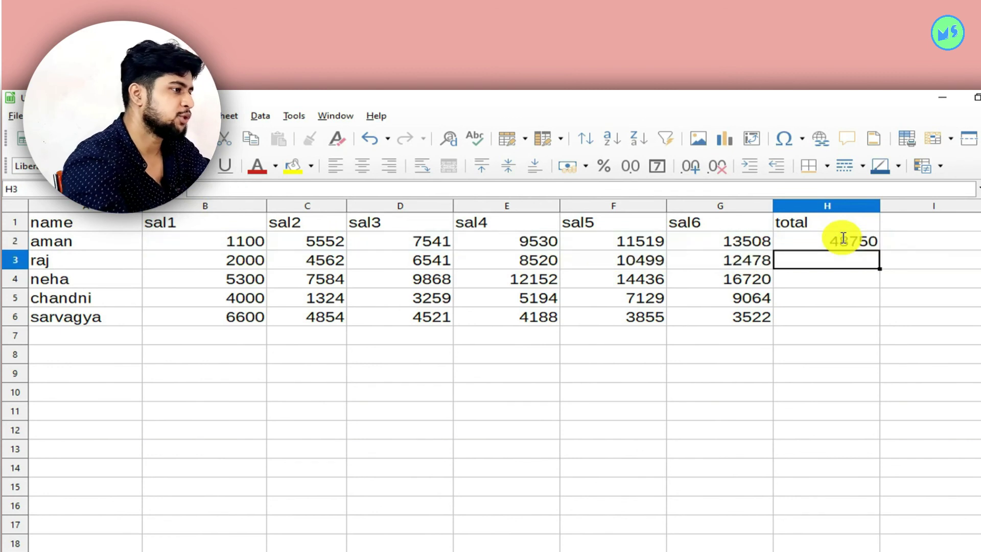
left_click(844, 239)
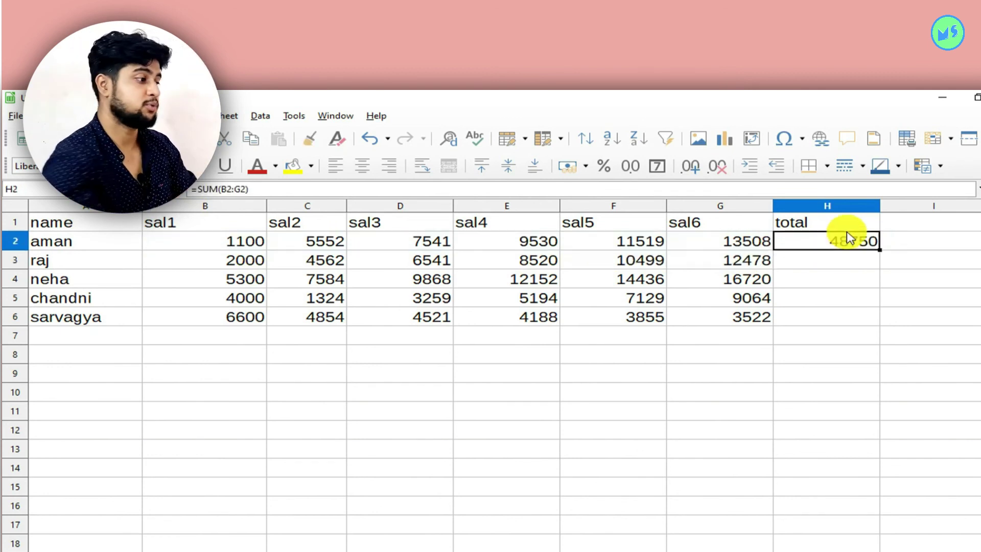
Enter a comma in cell F17 and a colon in cell G17 to show the two separators side by side.
left_click(582, 521)
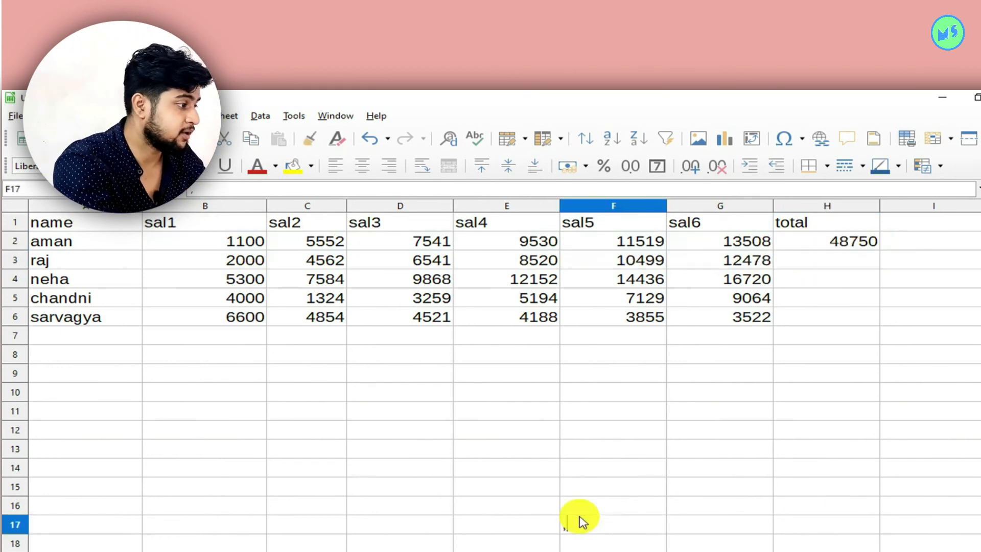
left_click(681, 531)
type(":")
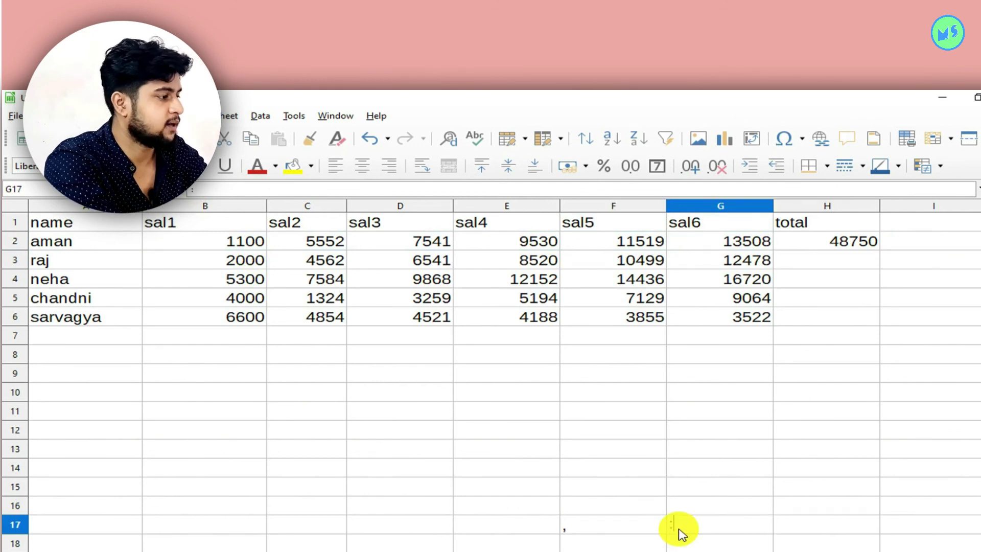
left_click_drag(681, 530, 693, 535)
left_click(641, 543)
left_click(690, 530)
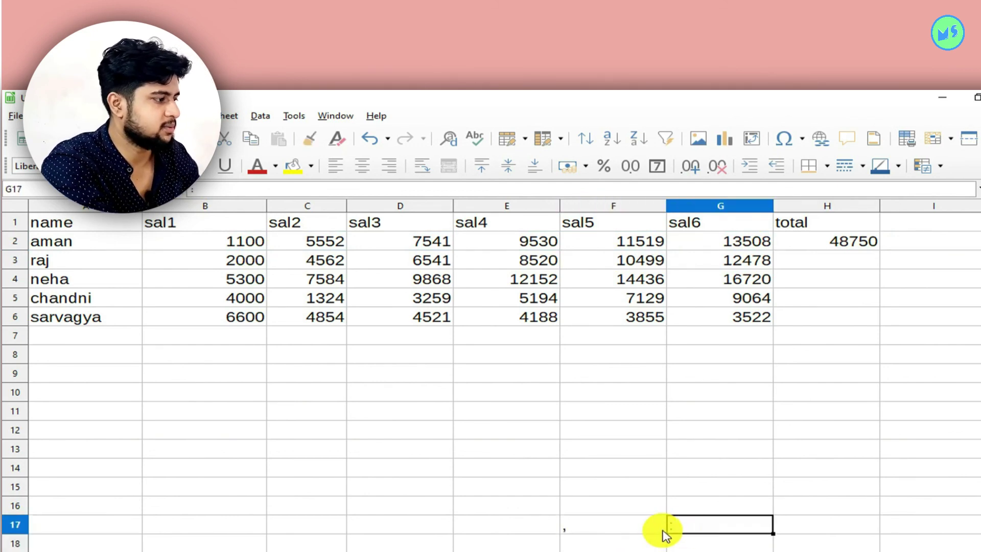